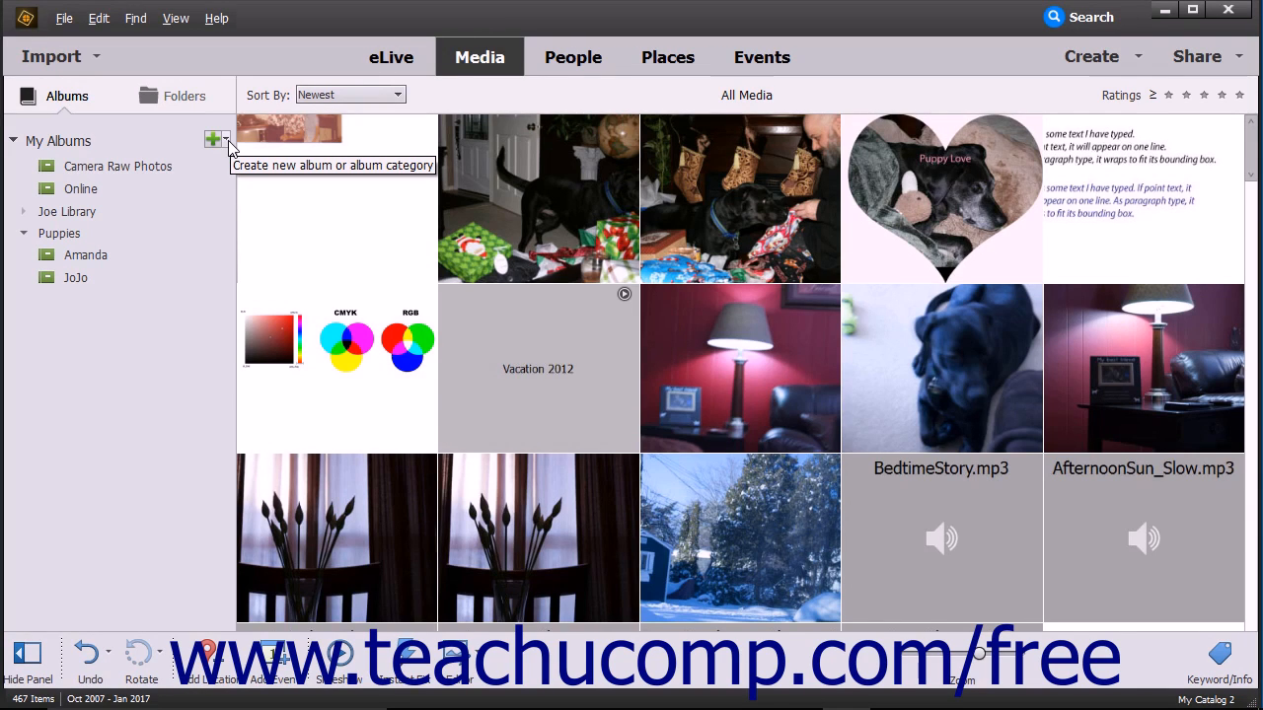
- Create a top-level album category named Holiday and move the Camera Raw Photos album into it
{"action": "left_click", "coordinate": [226, 139]}
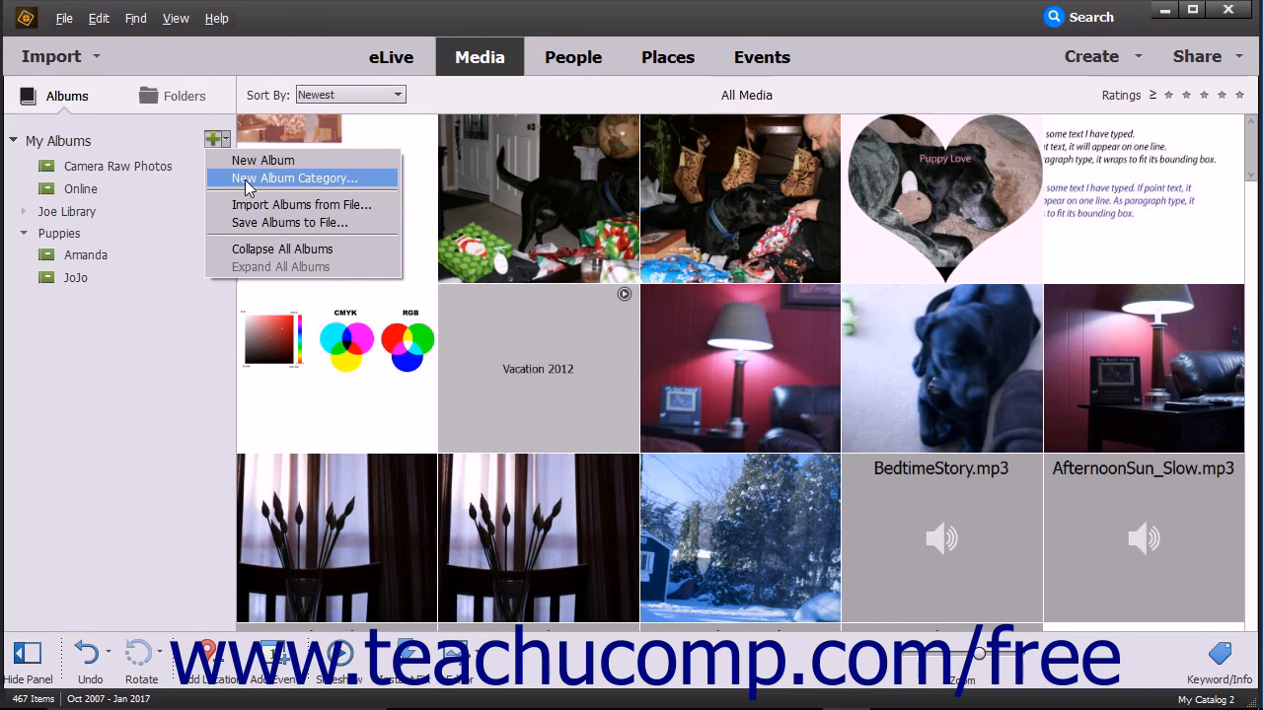
{"action": "left_click", "coordinate": [246, 178]}
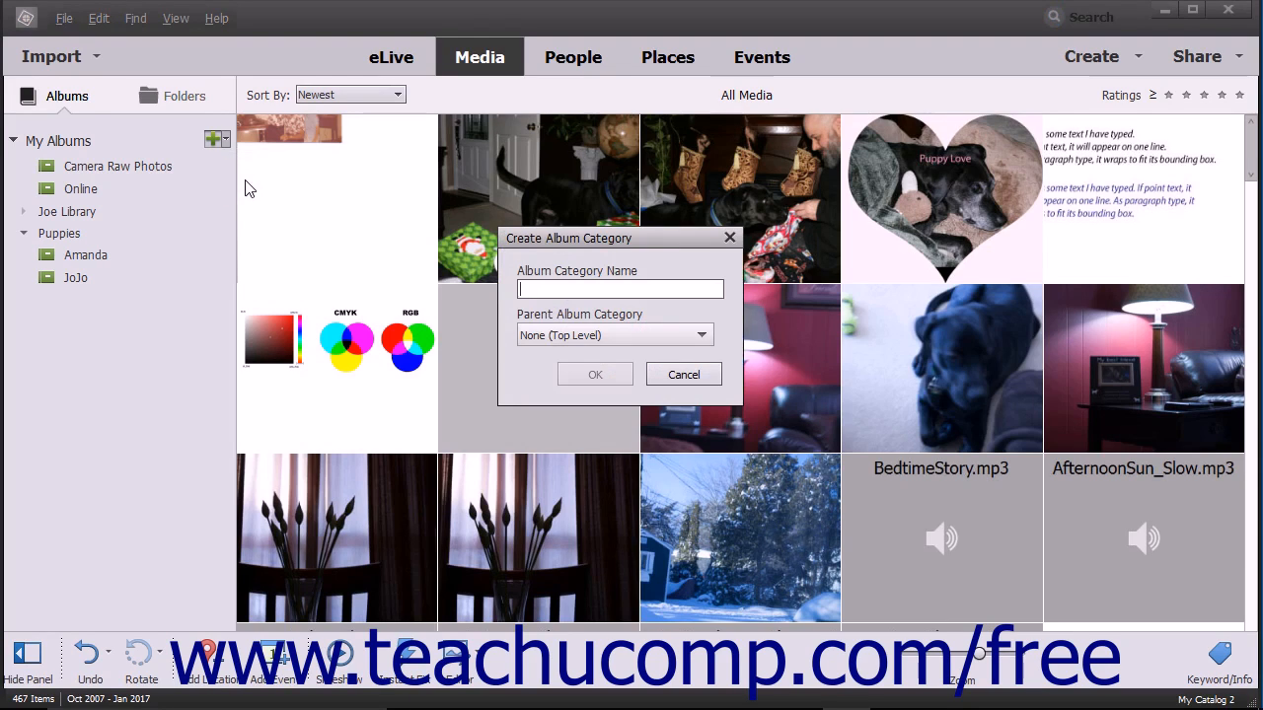
{"action": "left_click", "coordinate": [531, 291]}
{"action": "type", "text": "Holiday"}
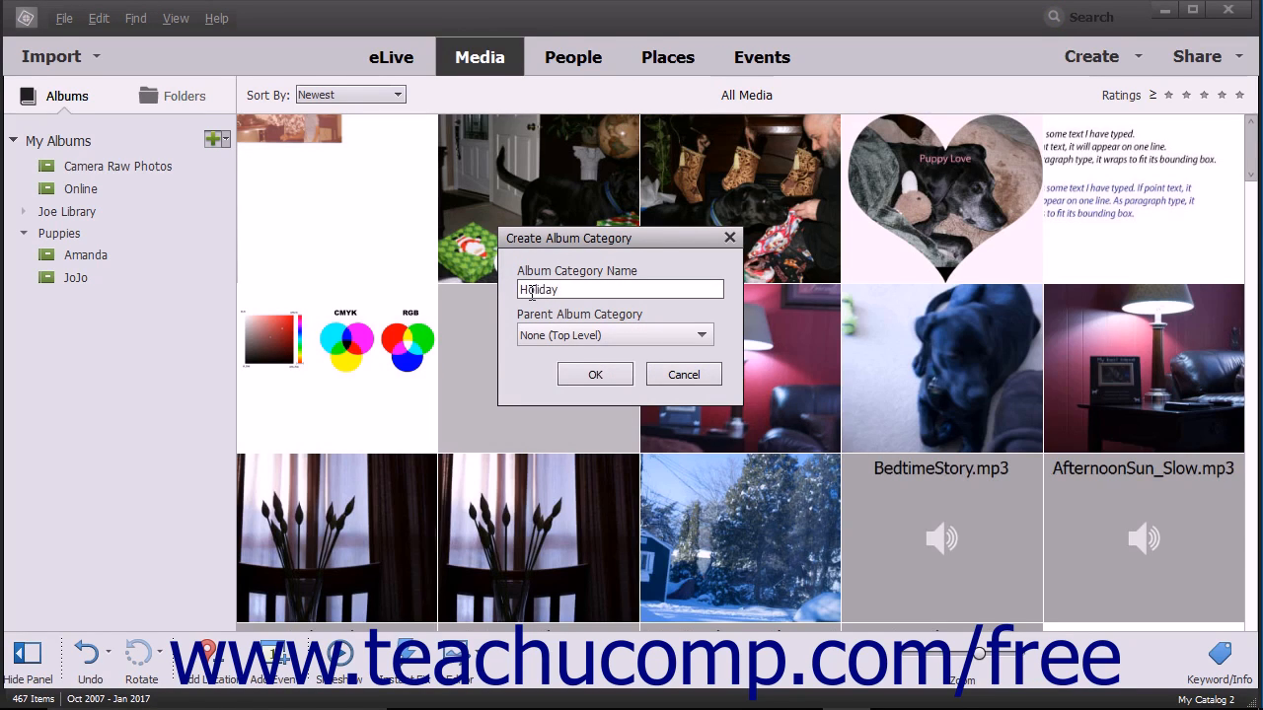
{"action": "left_click", "coordinate": [676, 340]}
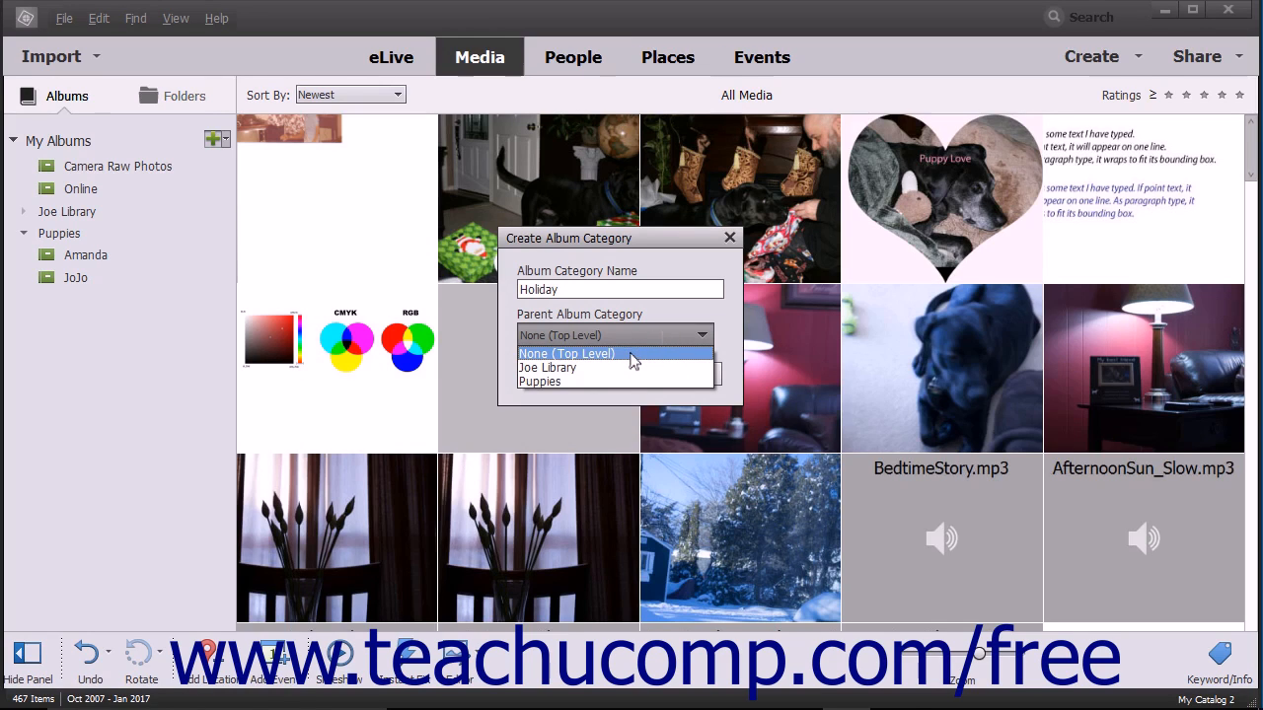
{"action": "left_click", "coordinate": [630, 353]}
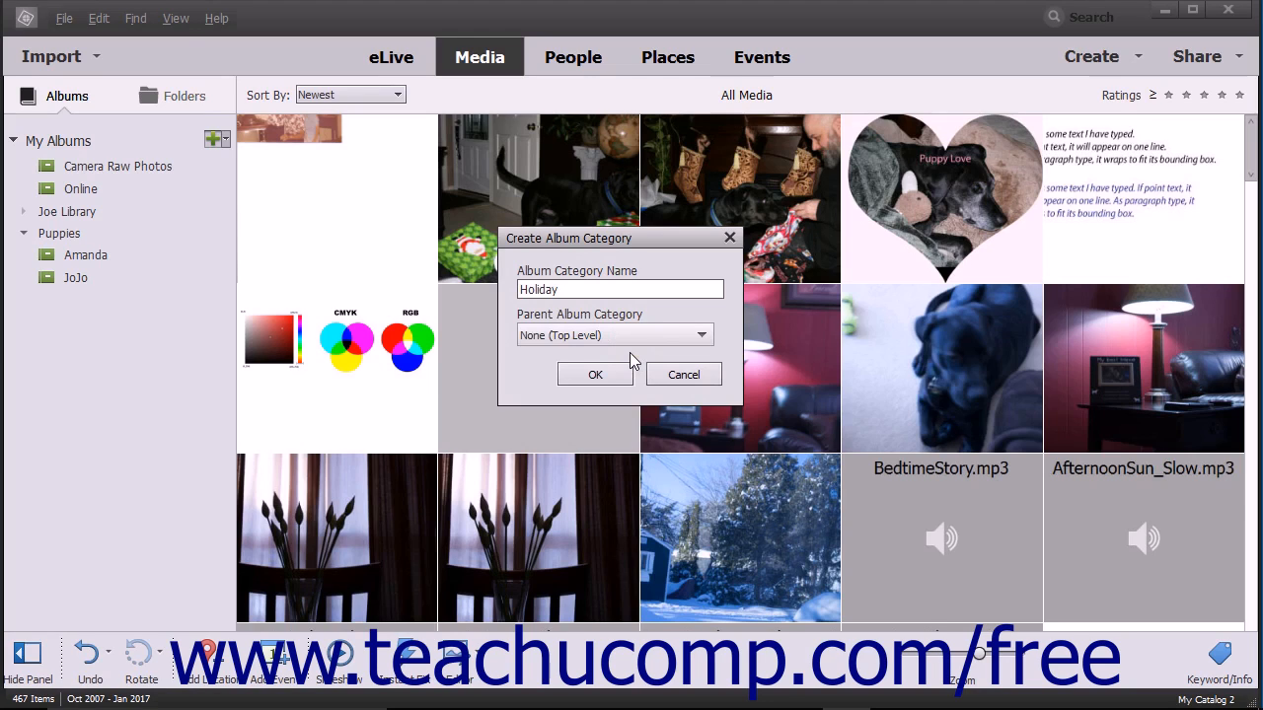
{"action": "left_click", "coordinate": [596, 376]}
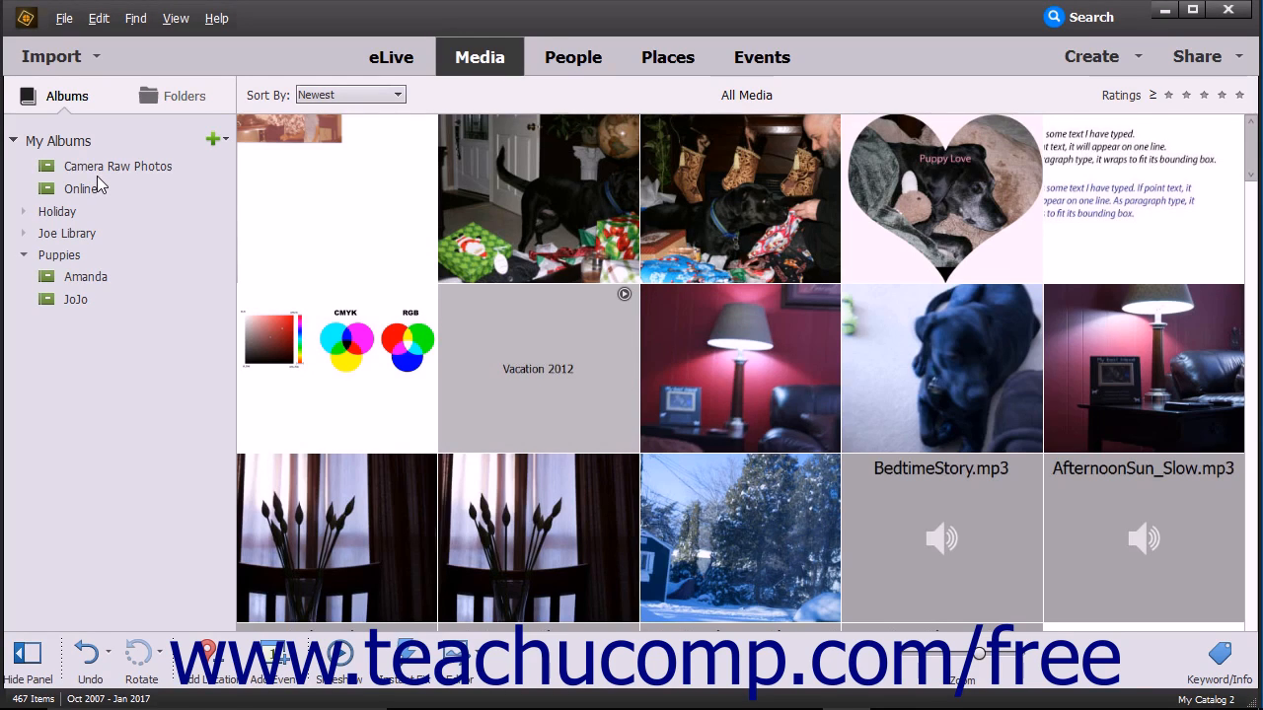
{"action": "left_click_drag", "start_coordinate": [97, 175], "coordinate": [86, 216]}
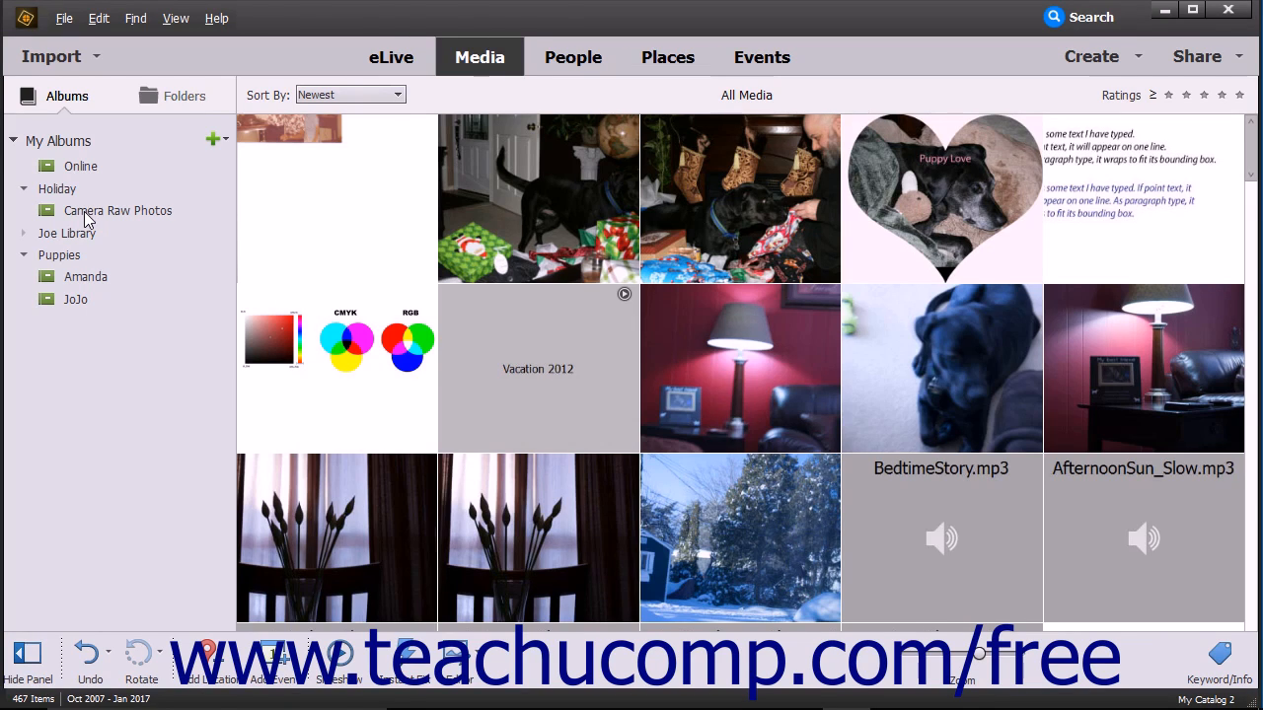
- Collapse all albums in the album list, and expand them all again
{"action": "left_click", "coordinate": [227, 141]}
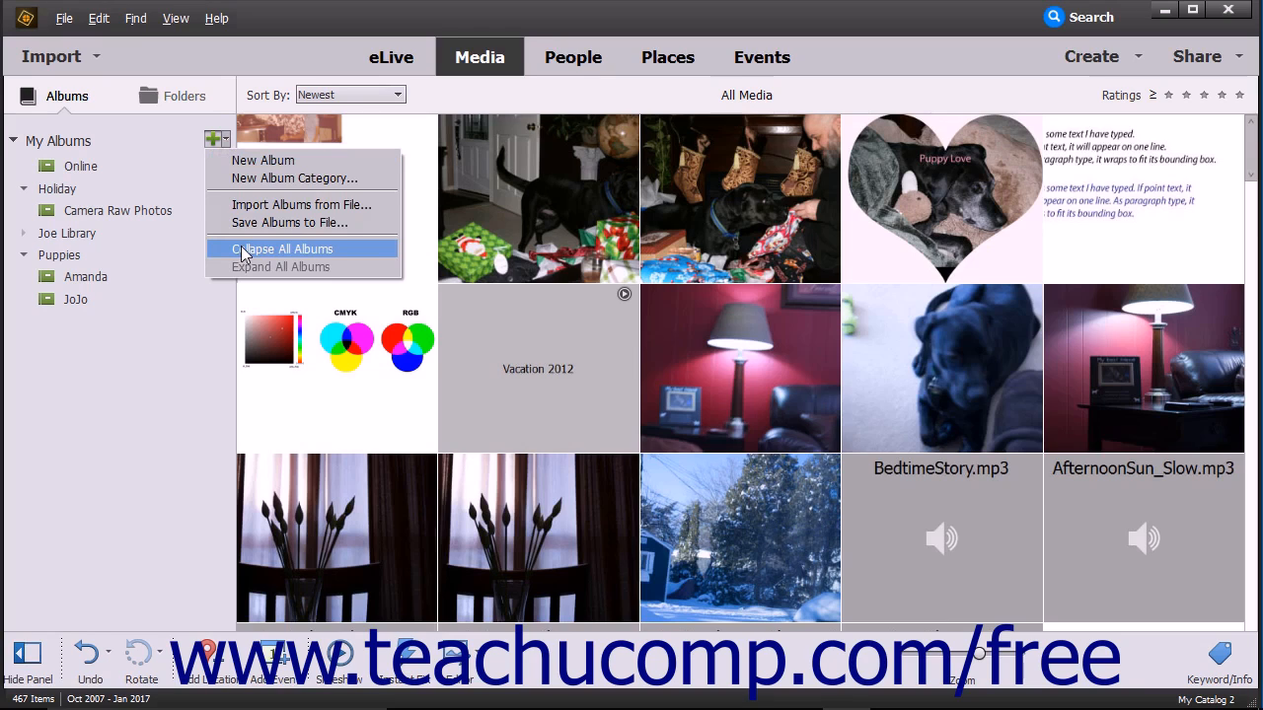
{"action": "left_click", "coordinate": [241, 248]}
{"action": "left_click", "coordinate": [227, 140]}
{"action": "left_click", "coordinate": [247, 269]}
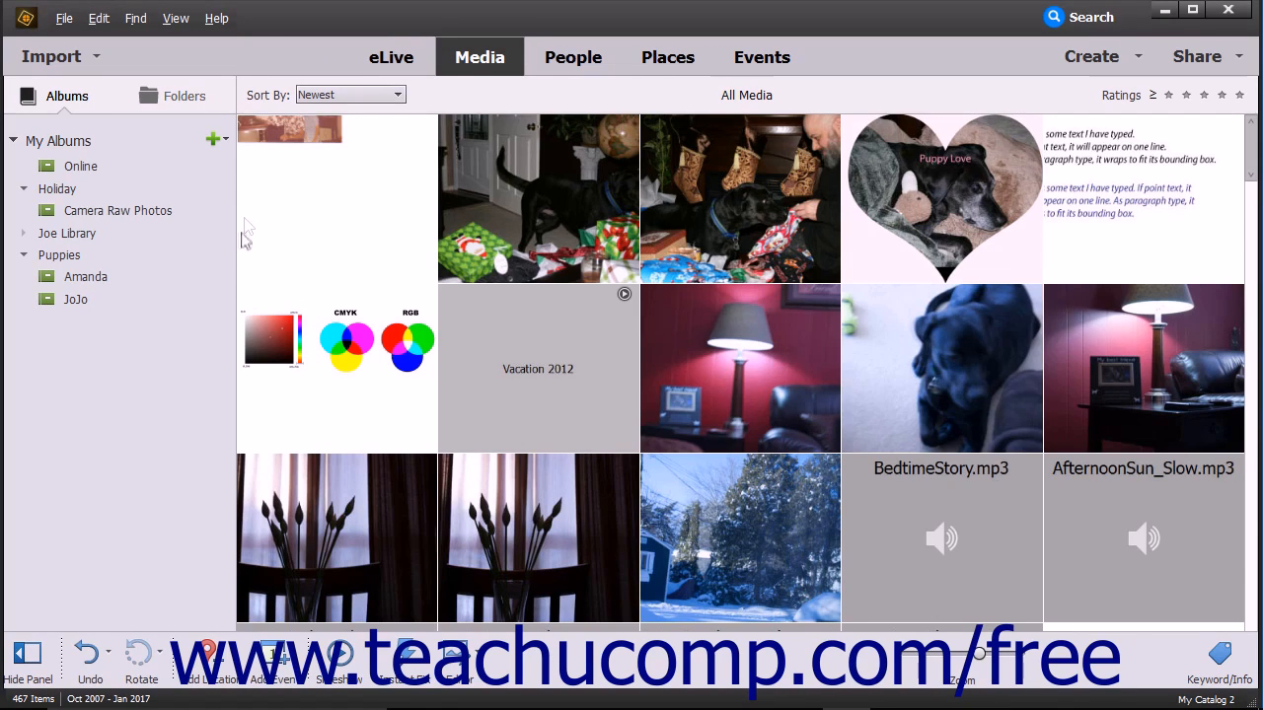
- Export only the Holiday album category to an XML file named Albums in this PC's Documents folder
{"action": "left_click", "coordinate": [226, 140]}
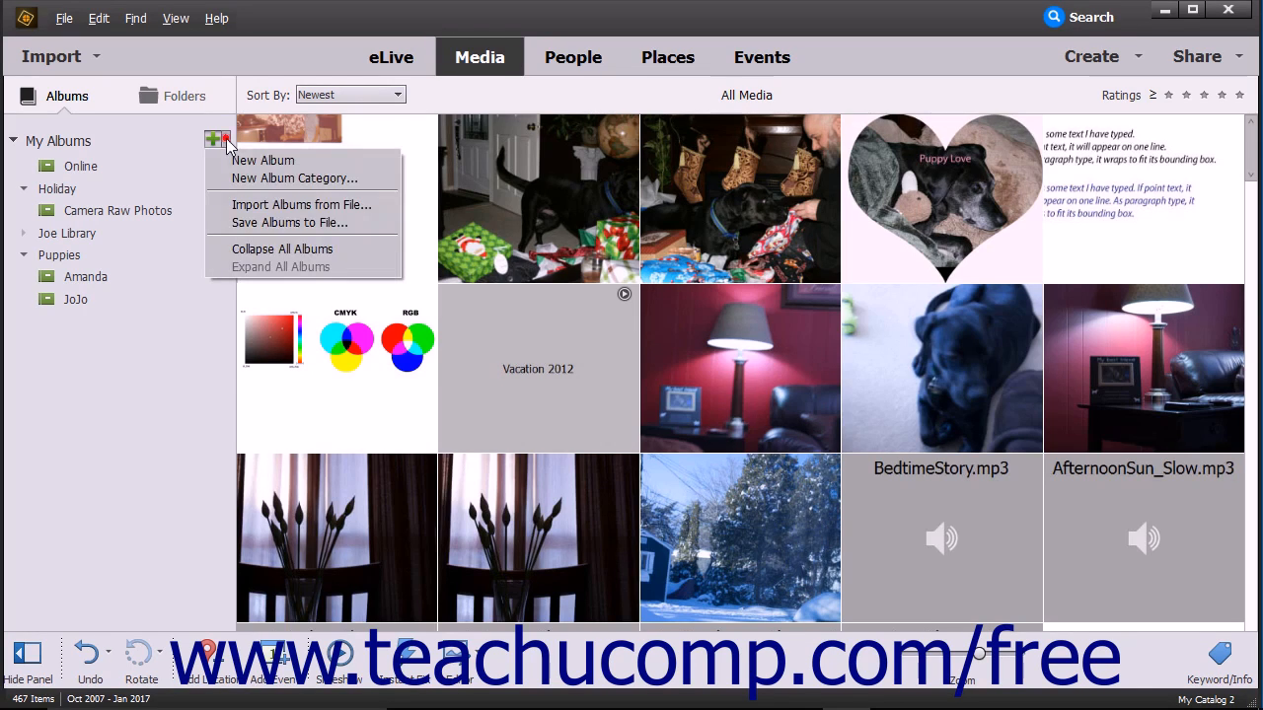
{"action": "left_click", "coordinate": [256, 225]}
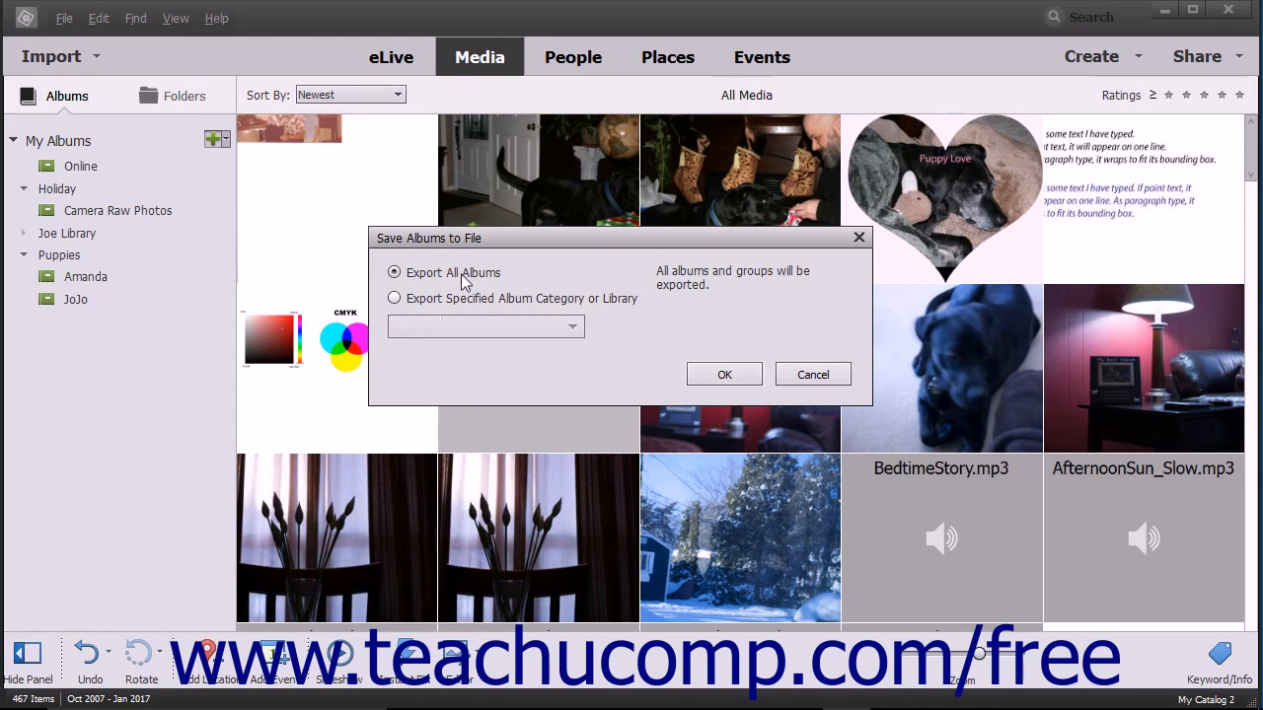
{"action": "left_click", "coordinate": [473, 298]}
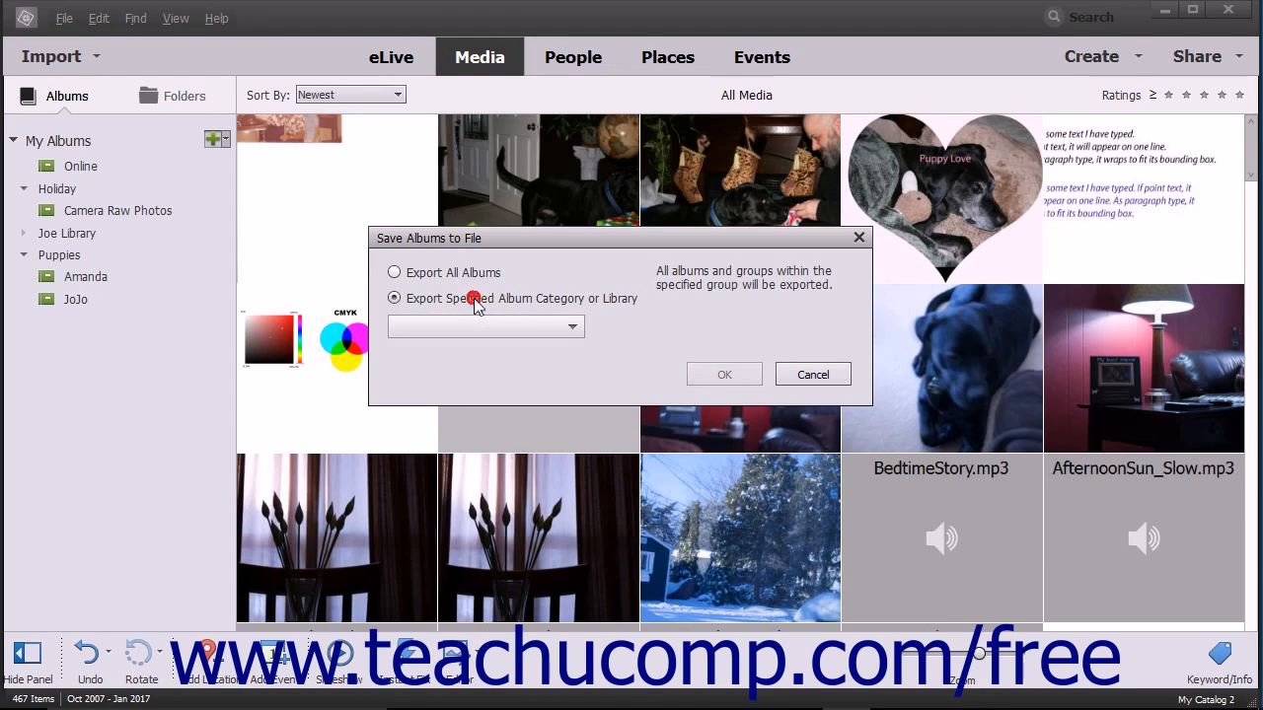
{"action": "left_click", "coordinate": [571, 326]}
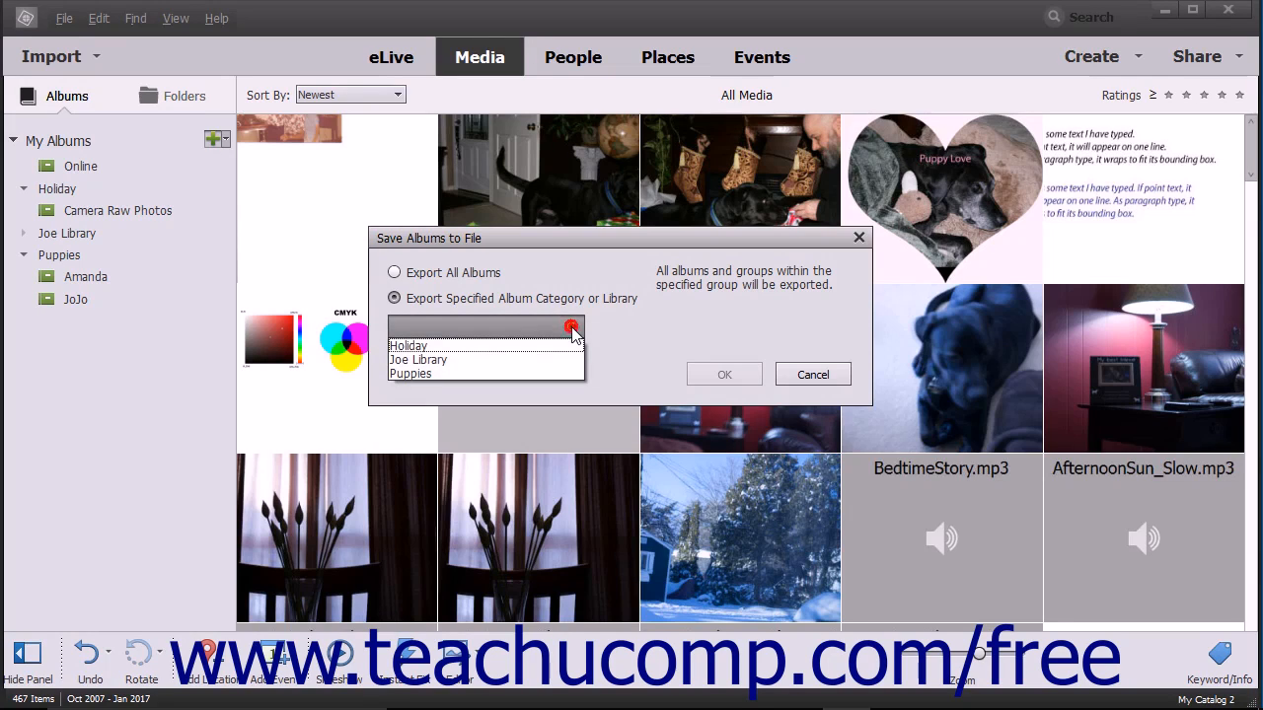
{"action": "left_click", "coordinate": [526, 346]}
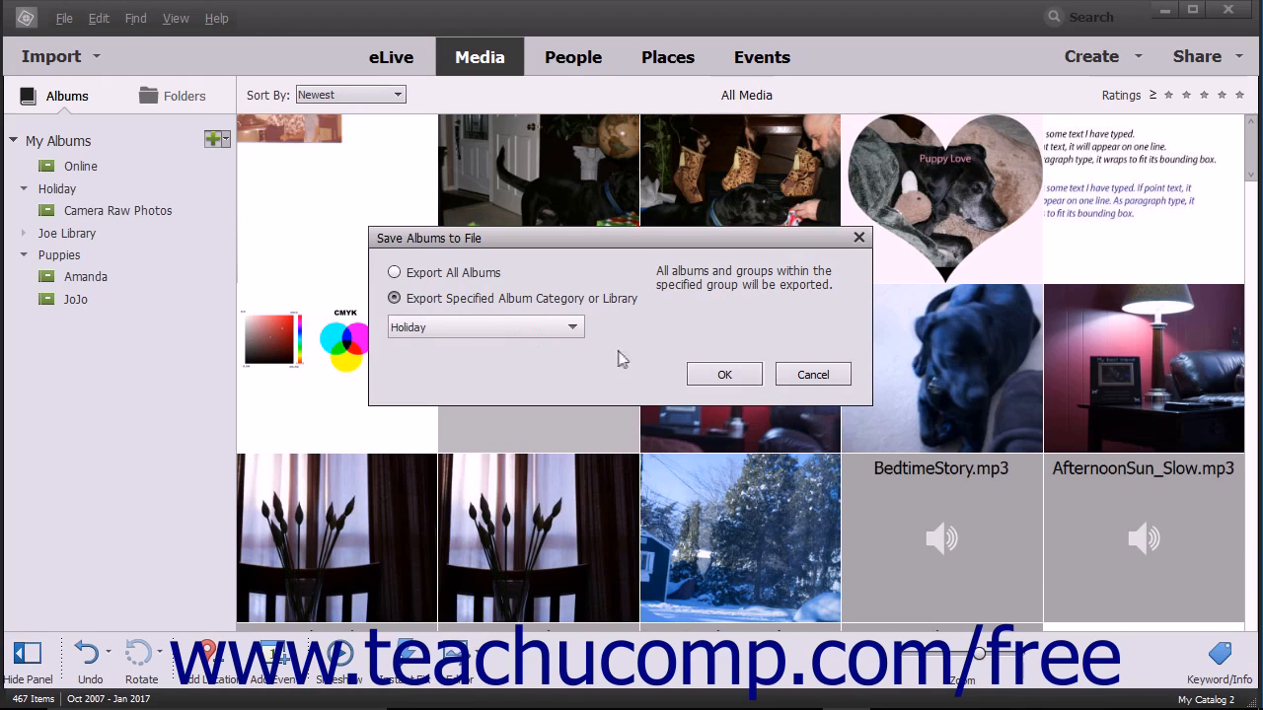
{"action": "left_click", "coordinate": [697, 375]}
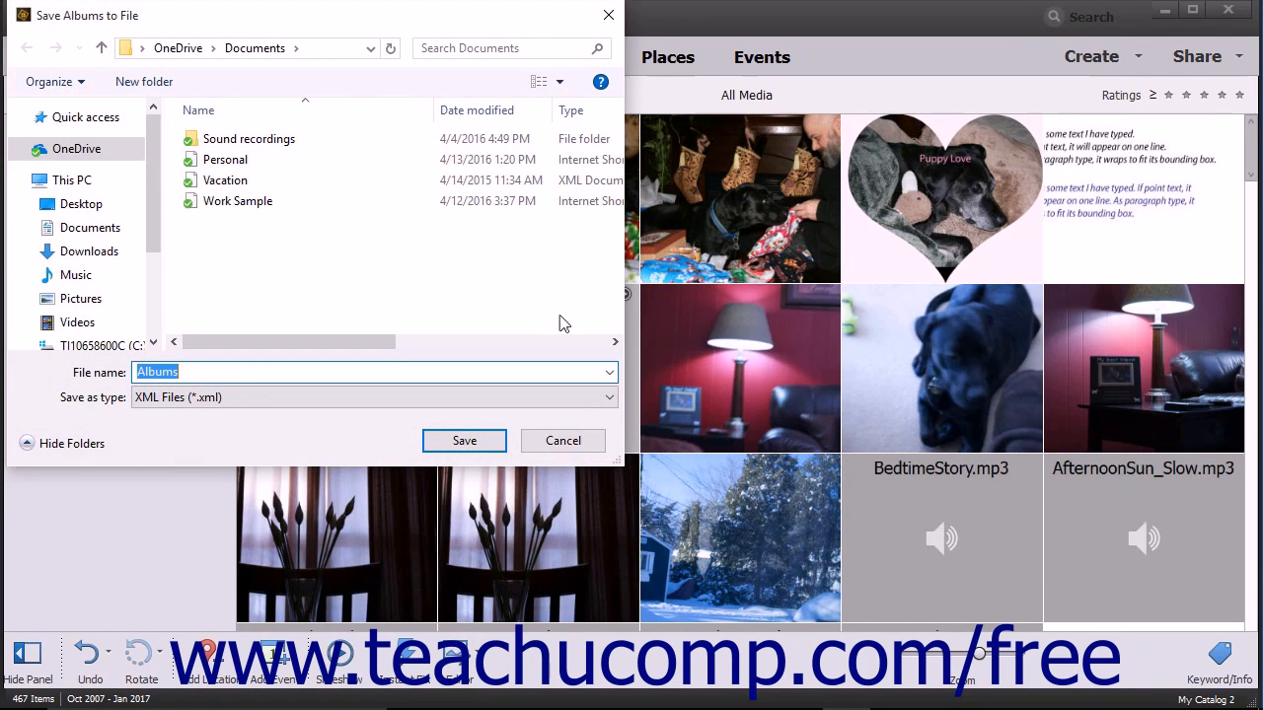
{"action": "left_click", "coordinate": [92, 227]}
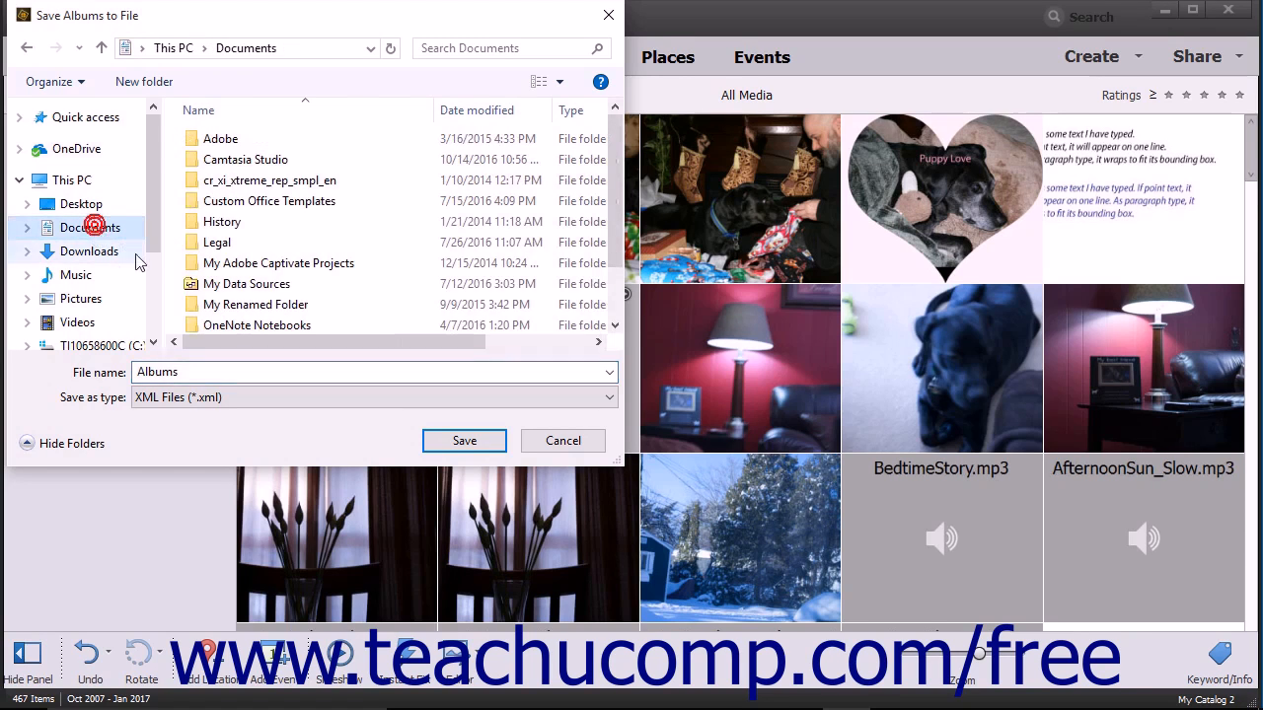
{"action": "double_click", "coordinate": [263, 376]}
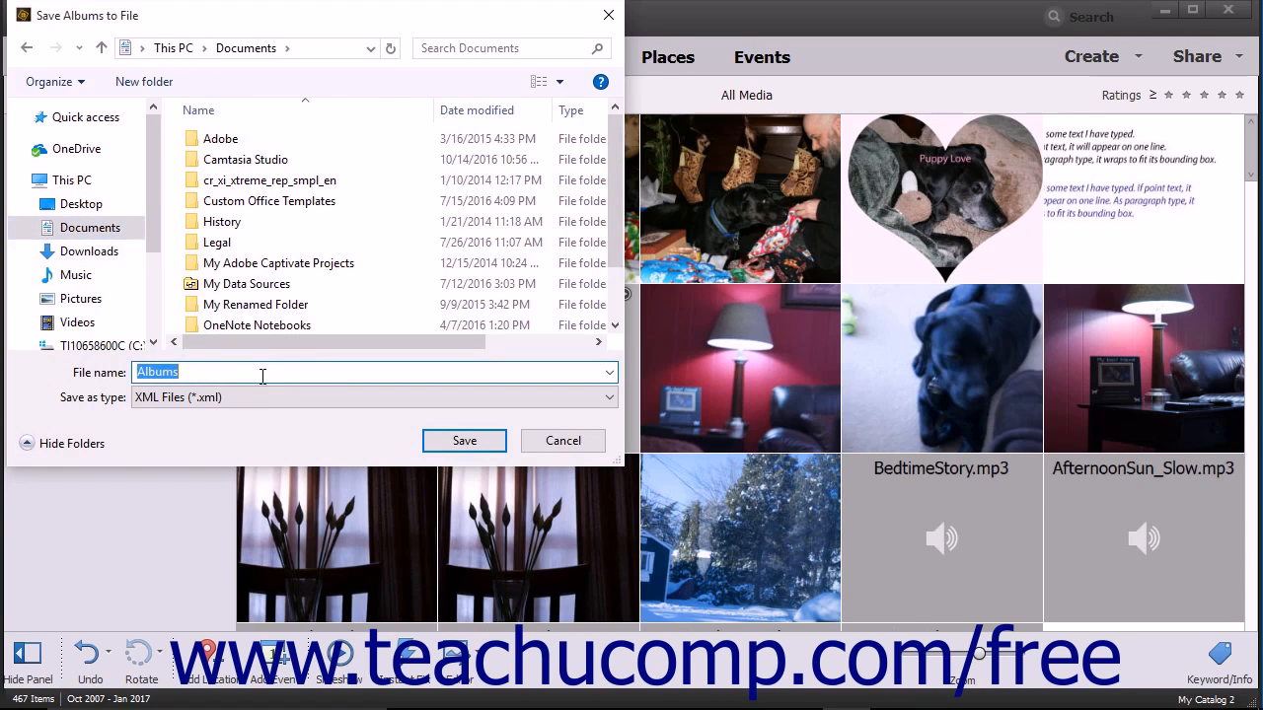
{"action": "left_click", "coordinate": [442, 444]}
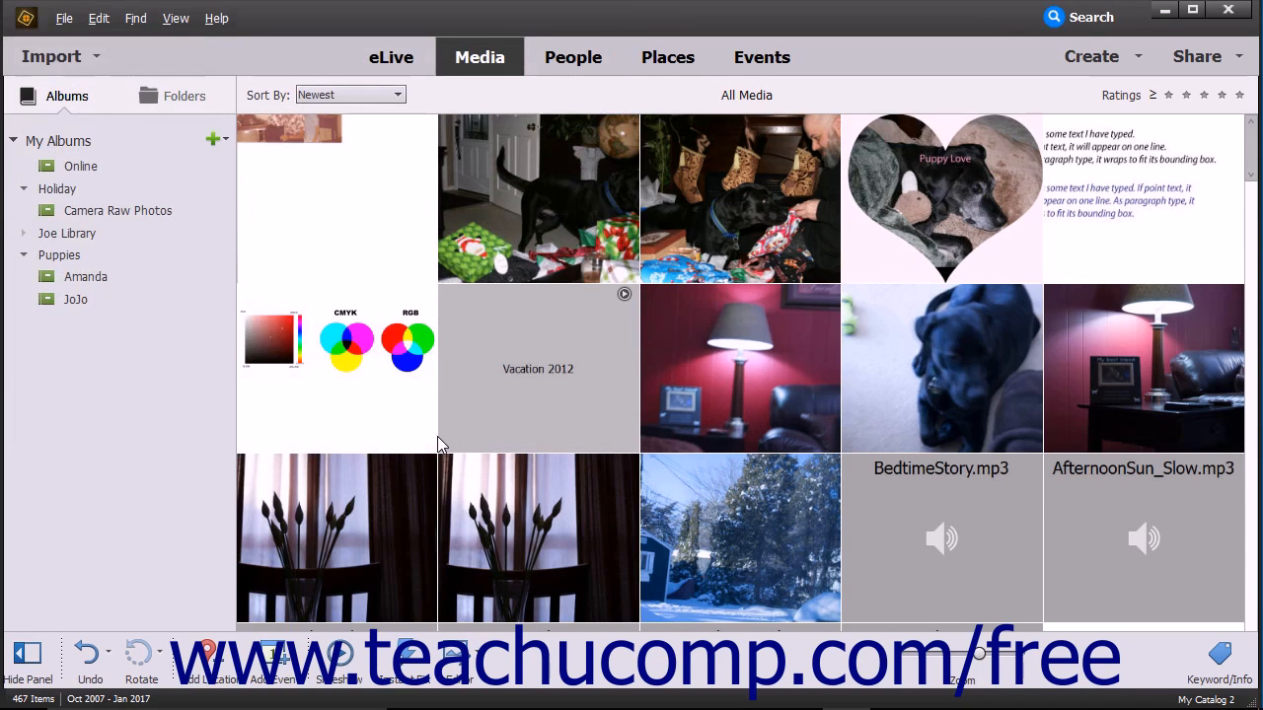
- Select the Albums XML file in the Documents folder for an album import, and cancel the import
{"action": "left_click", "coordinate": [226, 141]}
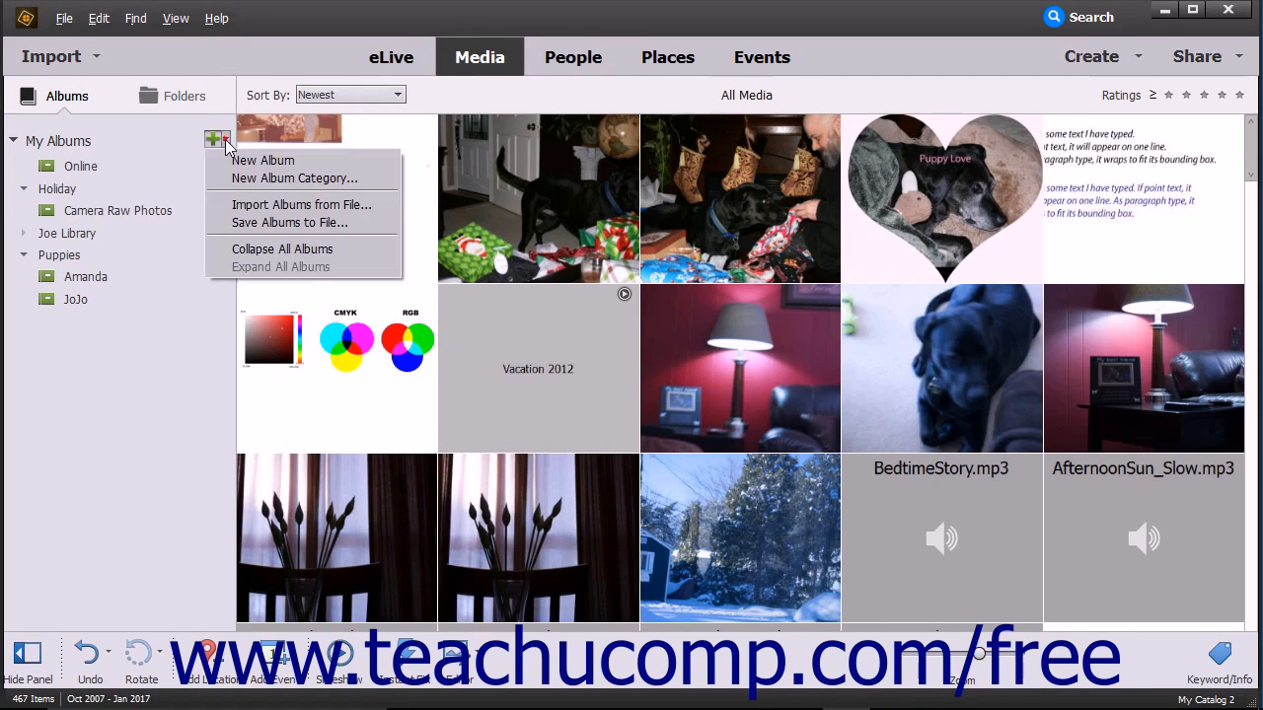
{"action": "left_click", "coordinate": [276, 205]}
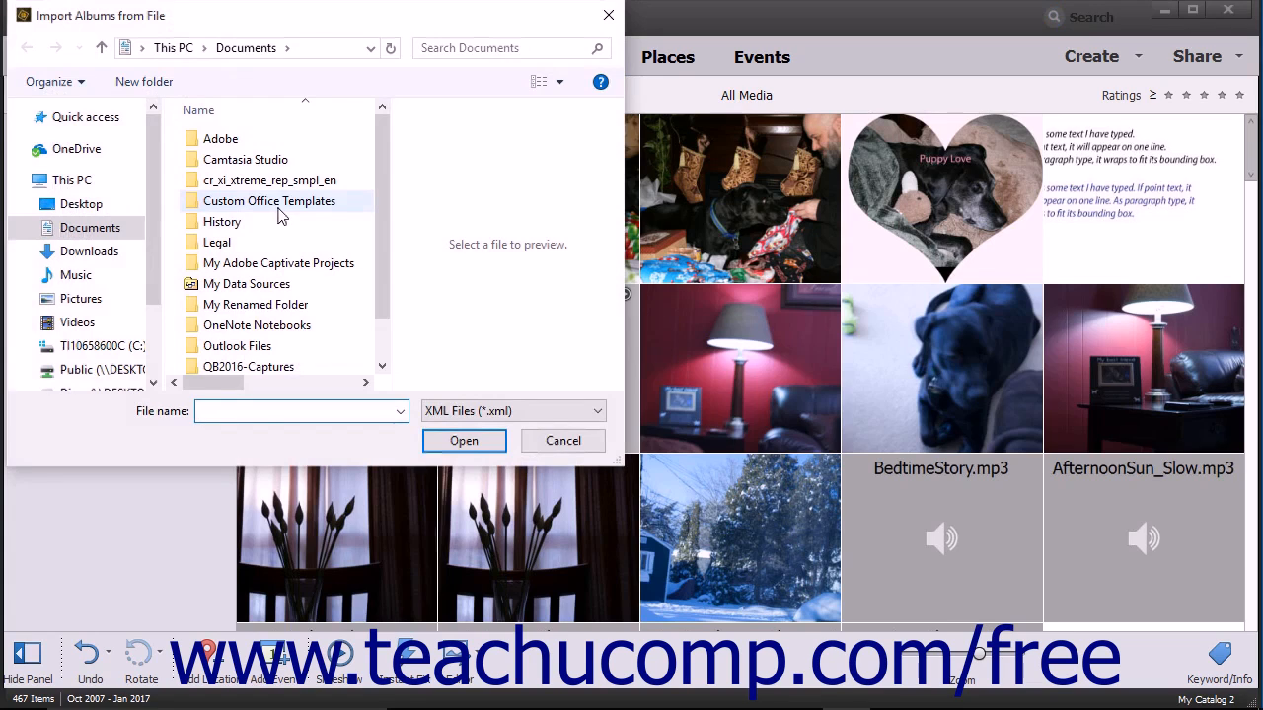
{"action": "left_click", "coordinate": [91, 227]}
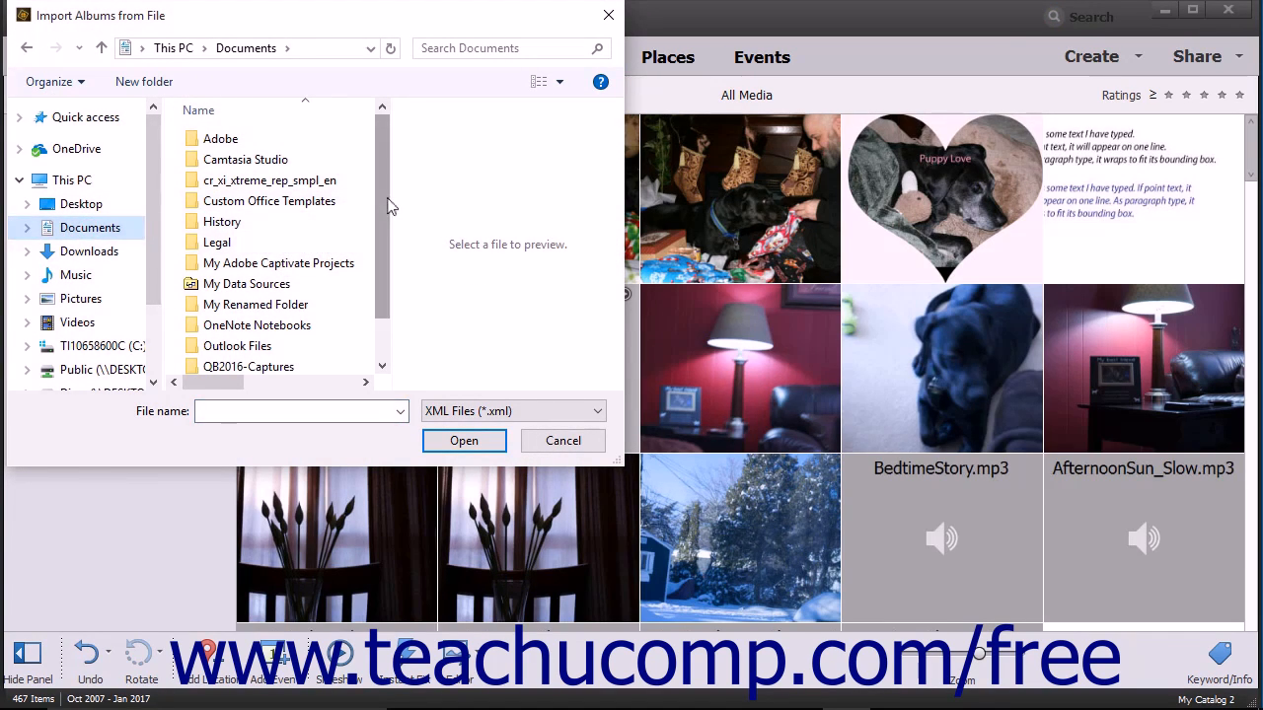
{"action": "scroll", "coordinate": [382, 197], "scroll_direction": "down", "scroll_amount": 1}
{"action": "left_click", "coordinate": [276, 364]}
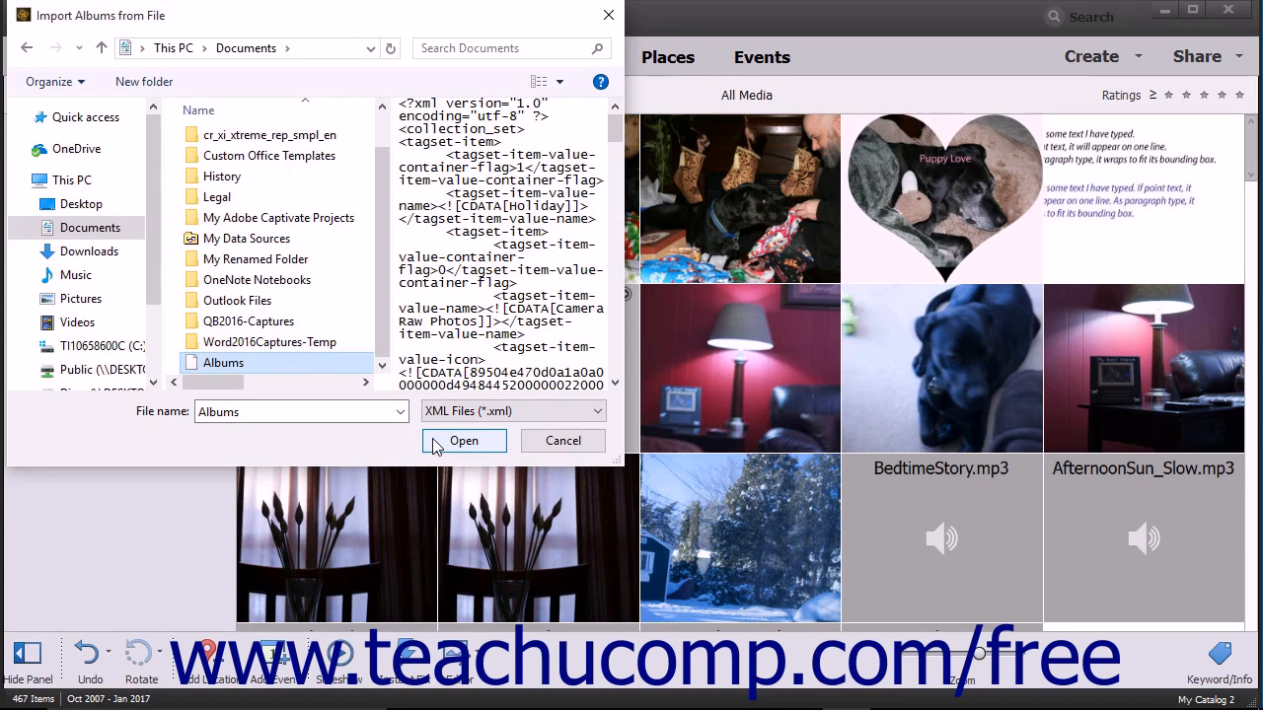
{"action": "left_click", "coordinate": [540, 446]}
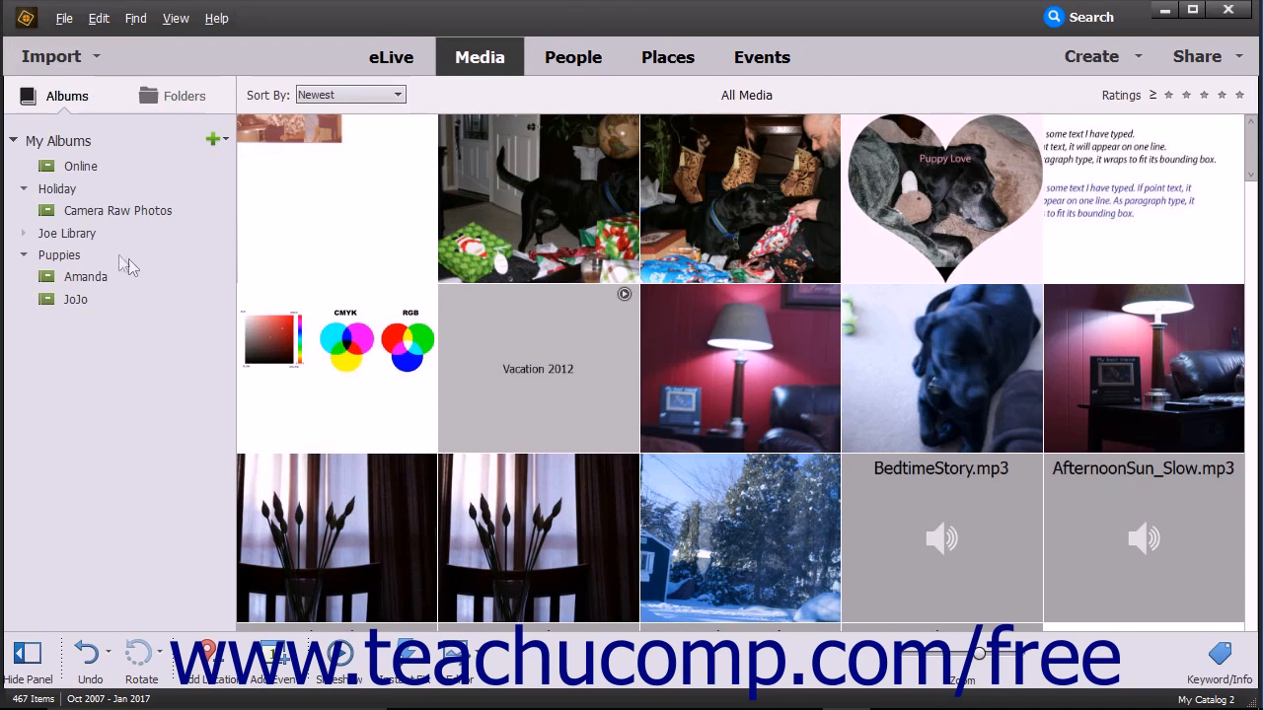
- Review the Camera Raw Photos album's name, category and photos in edit mode, and close it without changes
{"action": "right_click", "coordinate": [115, 212]}
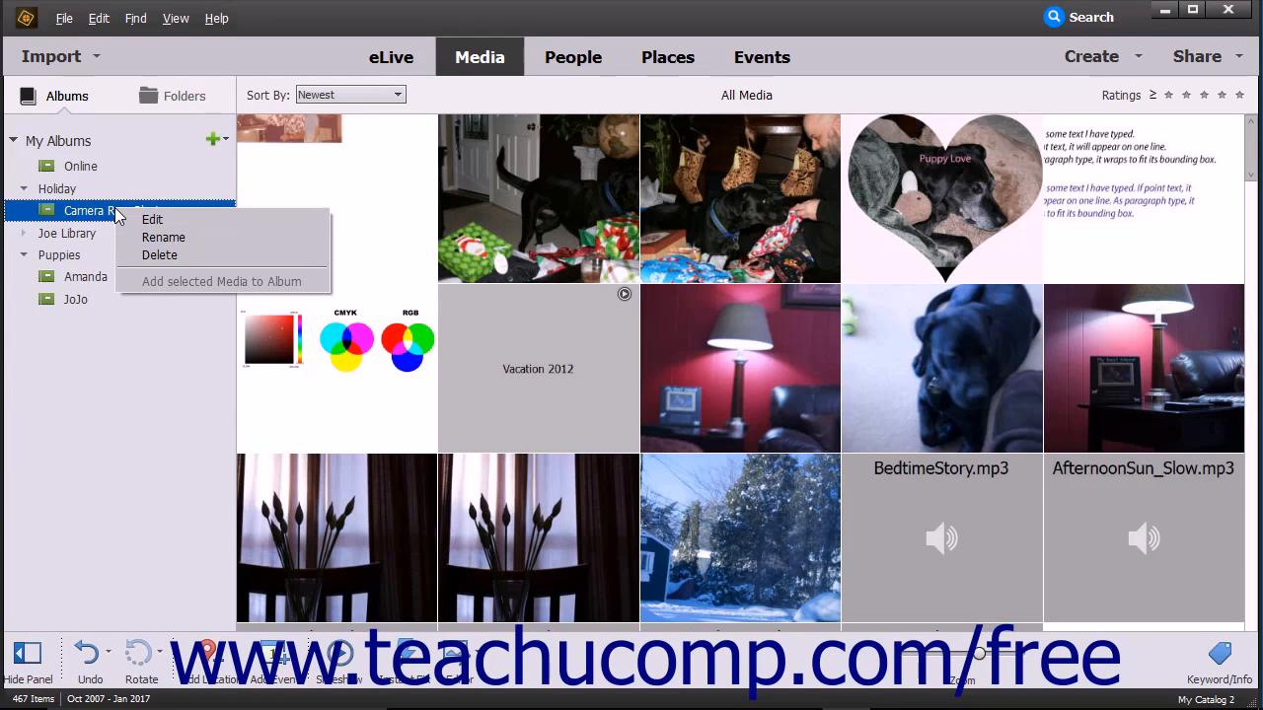
{"action": "left_click", "coordinate": [148, 220]}
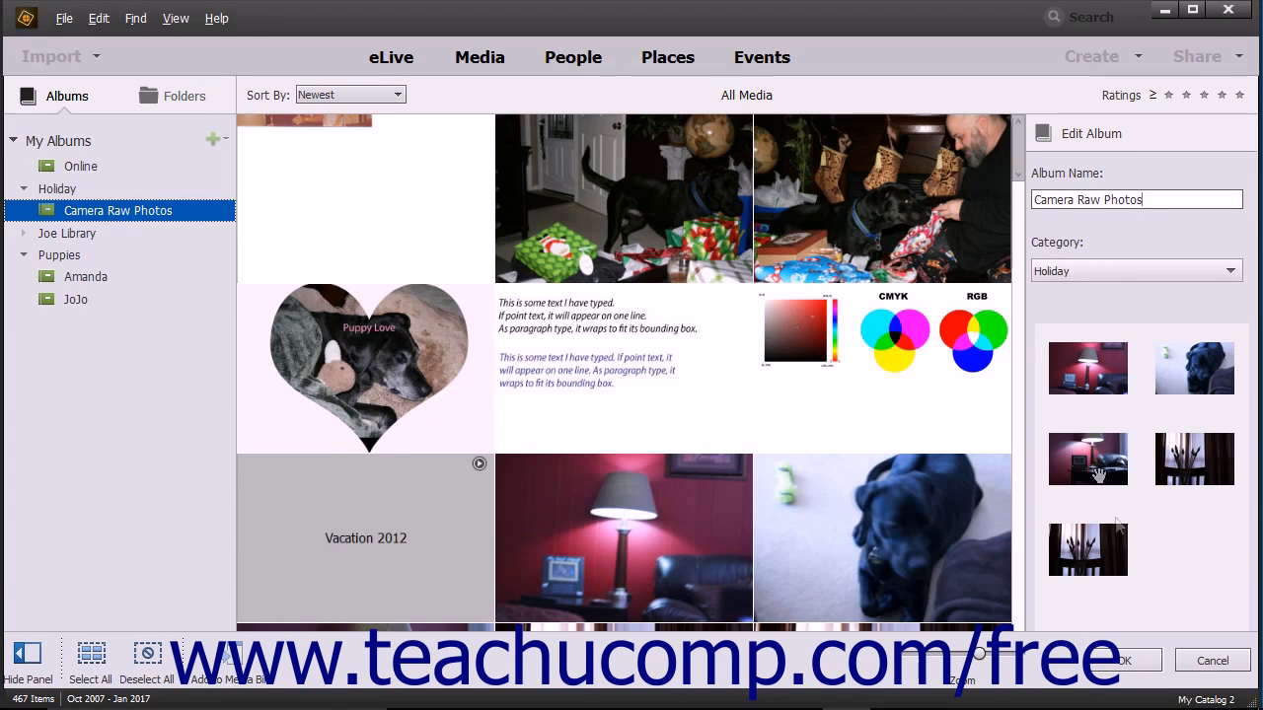
{"action": "left_click", "coordinate": [1135, 661]}
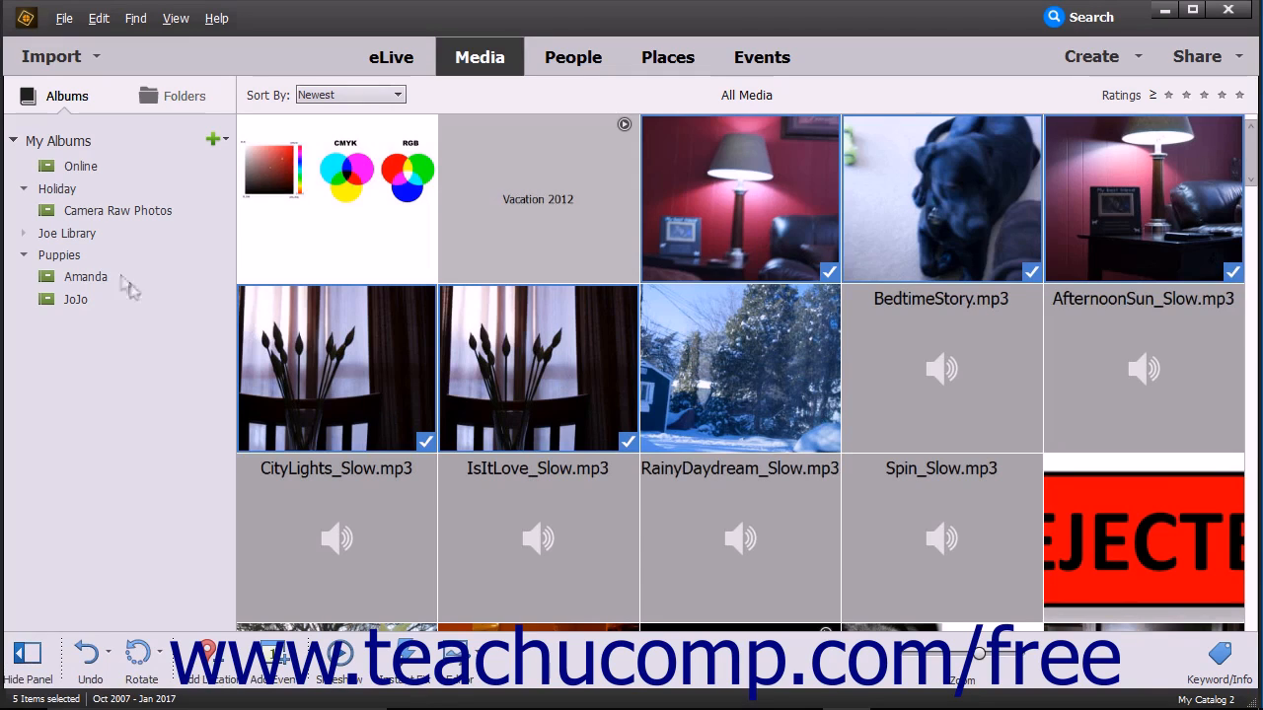
- Open the rename dialog for the Camera Raw Photos album, and cancel it without entering a new name
{"action": "right_click", "coordinate": [122, 216]}
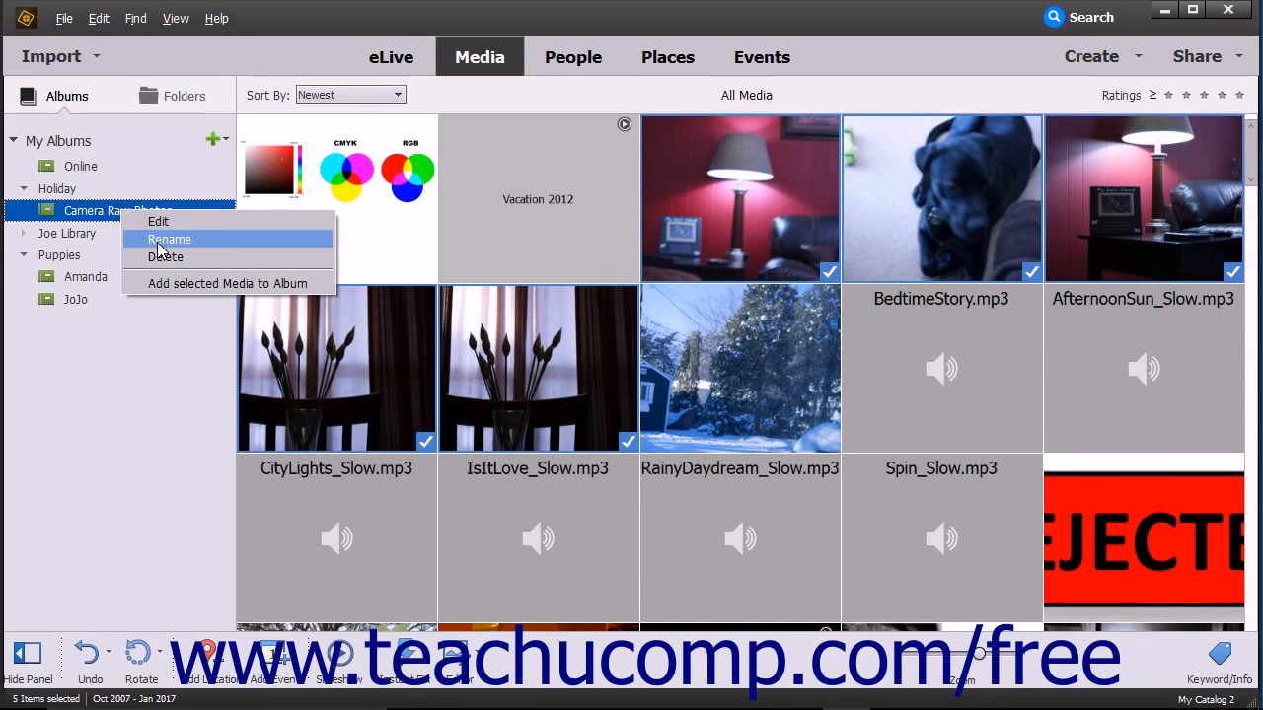
{"action": "left_click", "coordinate": [158, 243]}
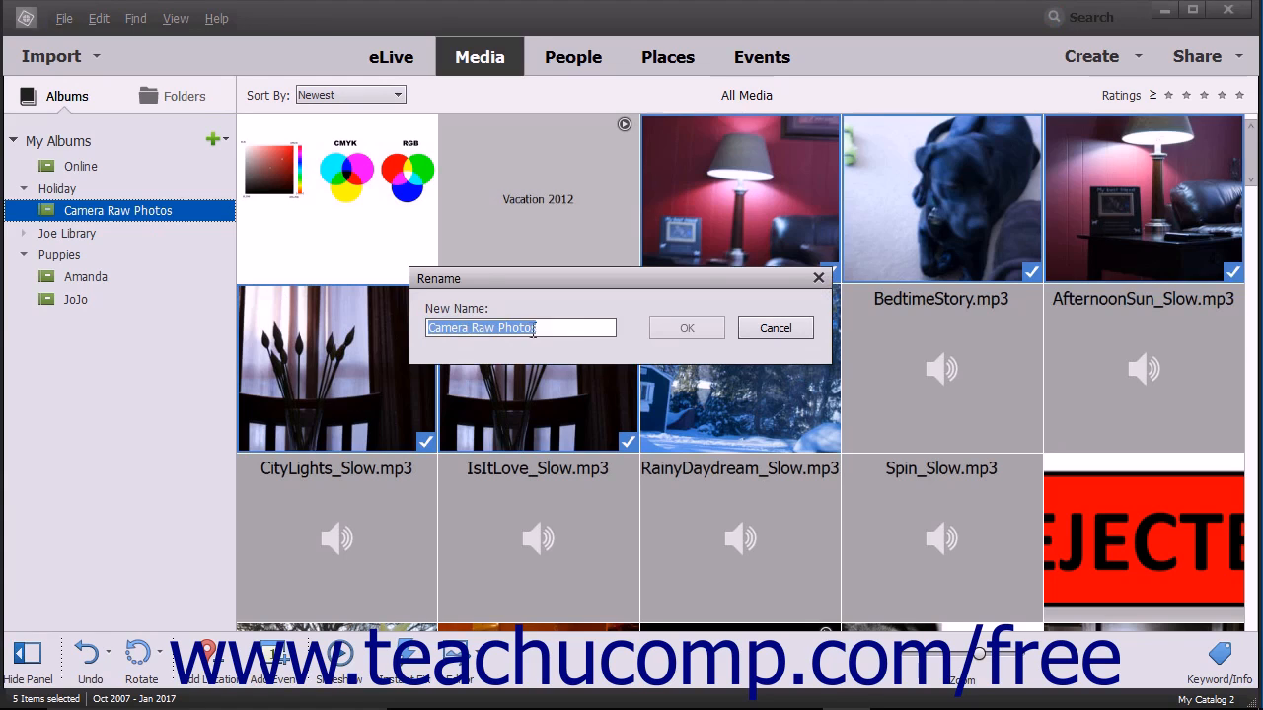
{"action": "left_click", "coordinate": [592, 329]}
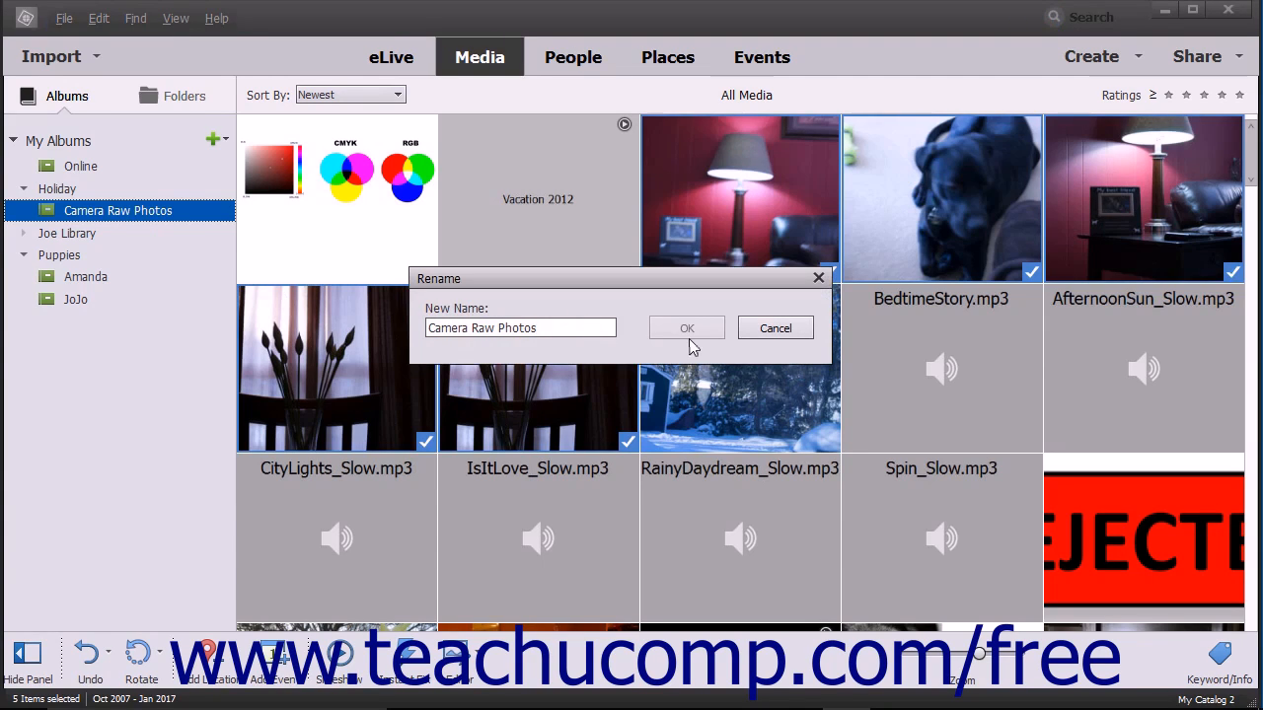
{"action": "left_click", "coordinate": [773, 330]}
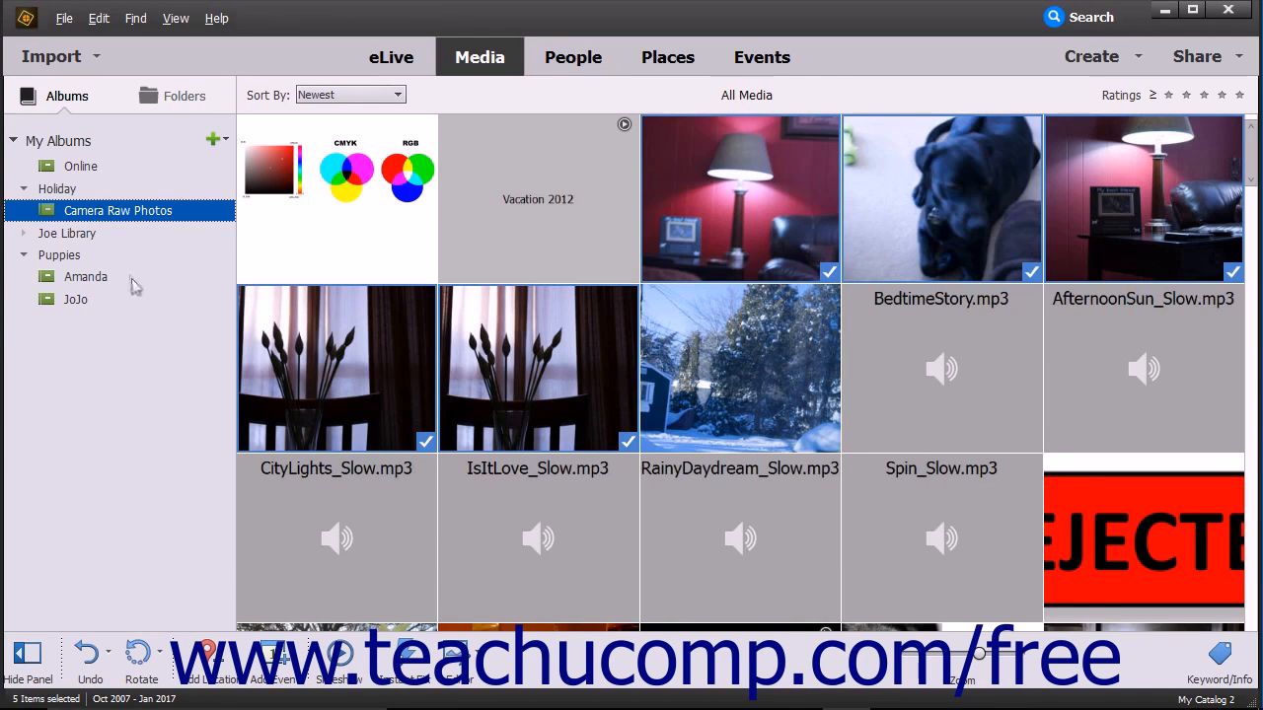
- Request deletion of the Camera Raw Photos album, and cancel at the confirmation
{"action": "right_click", "coordinate": [131, 211]}
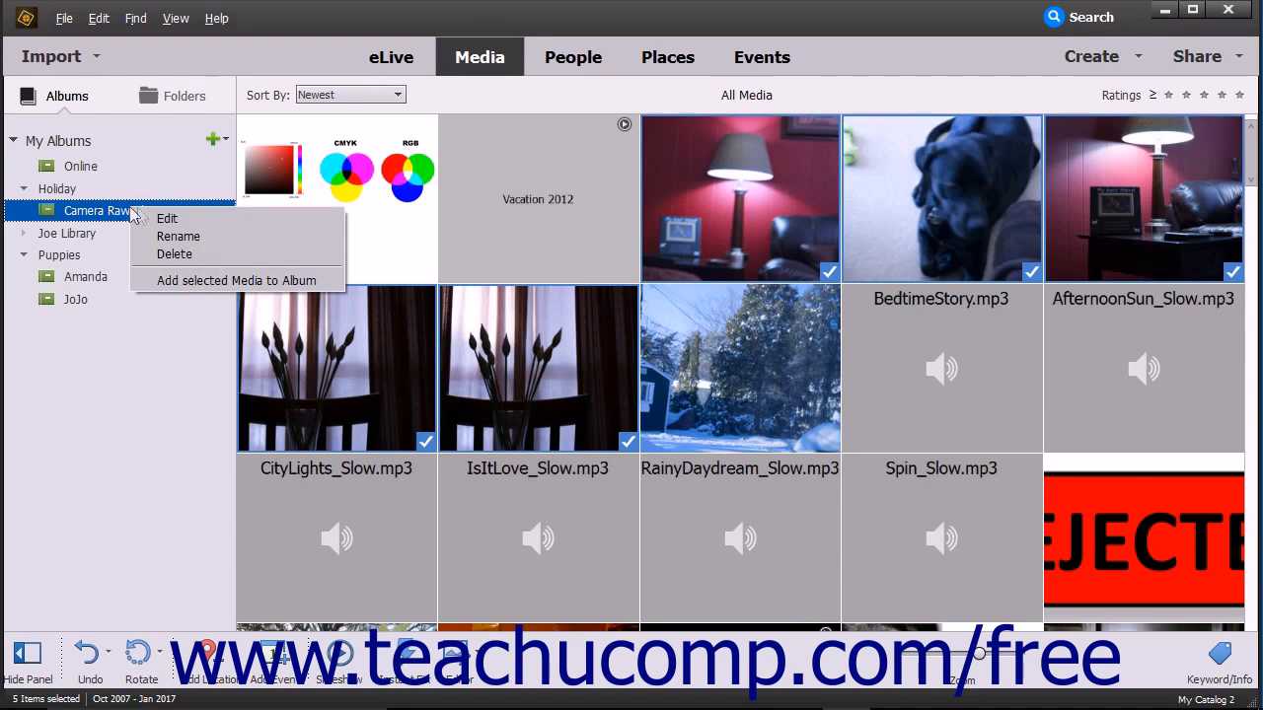
{"action": "left_click", "coordinate": [186, 254]}
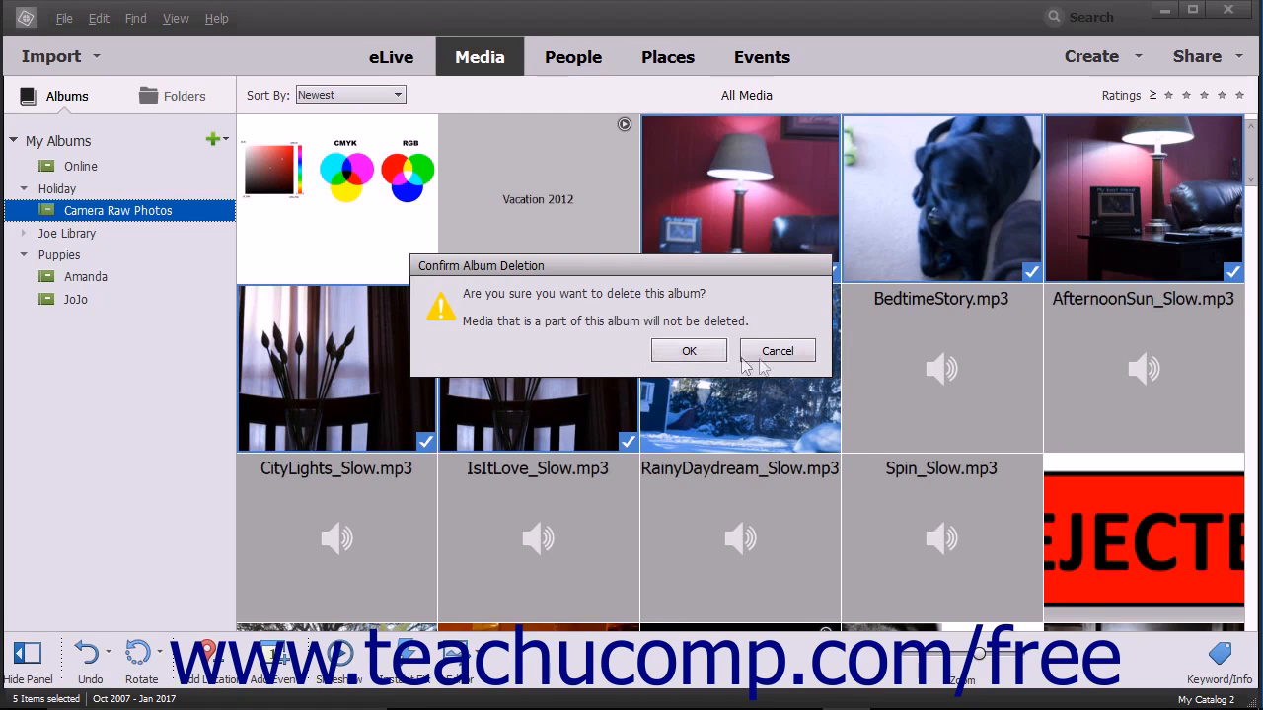
{"action": "left_click", "coordinate": [773, 352]}
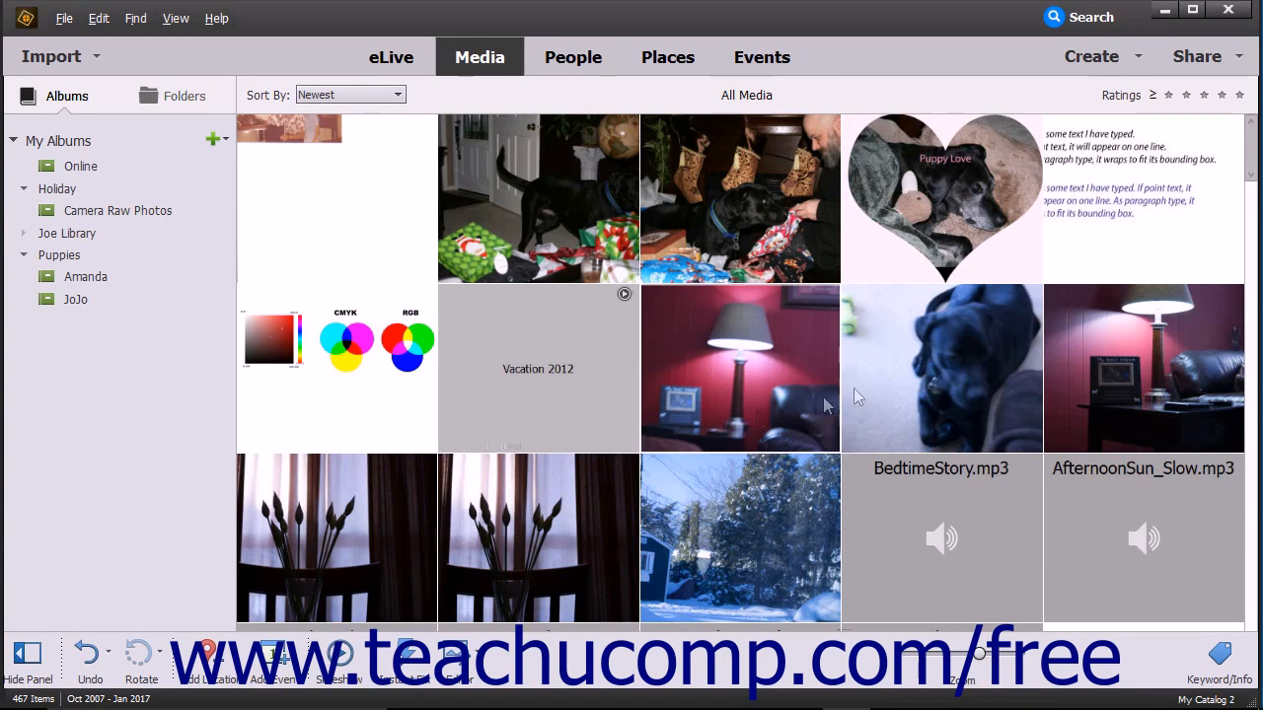
- Add the heart-shaped Puppy Love picture to the JoJo album and show that album's contents
{"action": "left_click", "coordinate": [913, 225]}
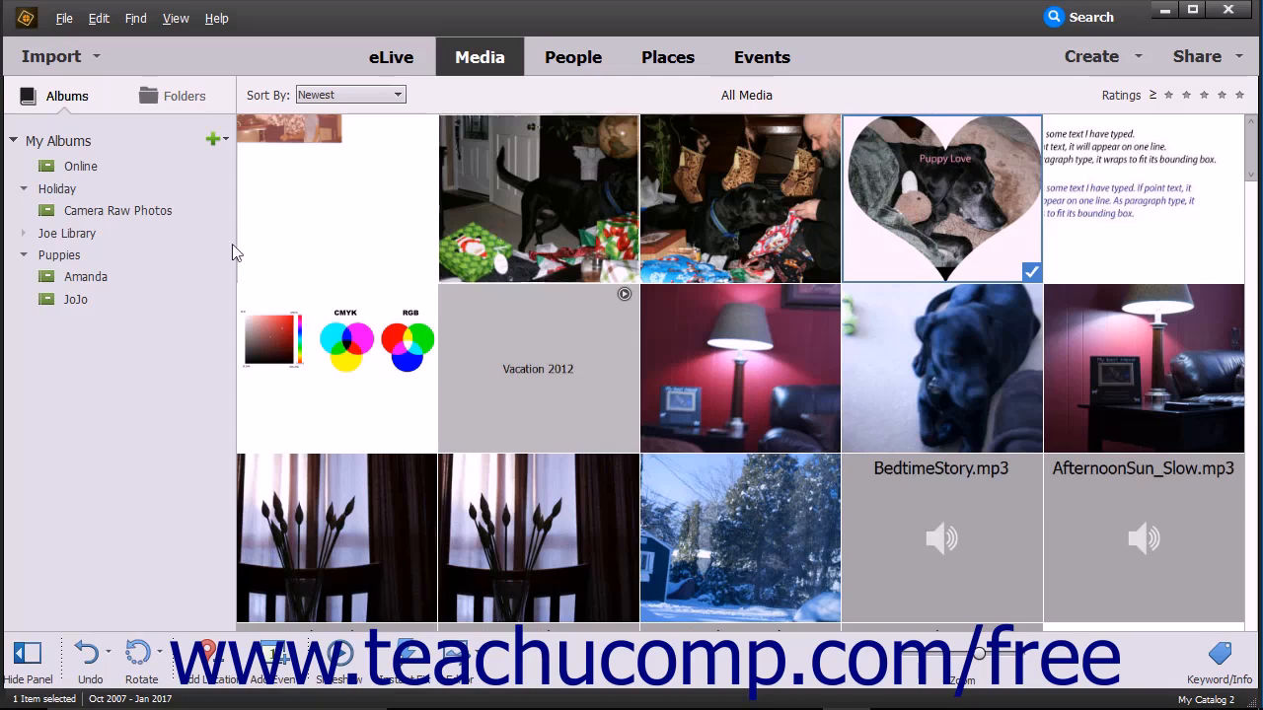
{"action": "left_click", "coordinate": [86, 301]}
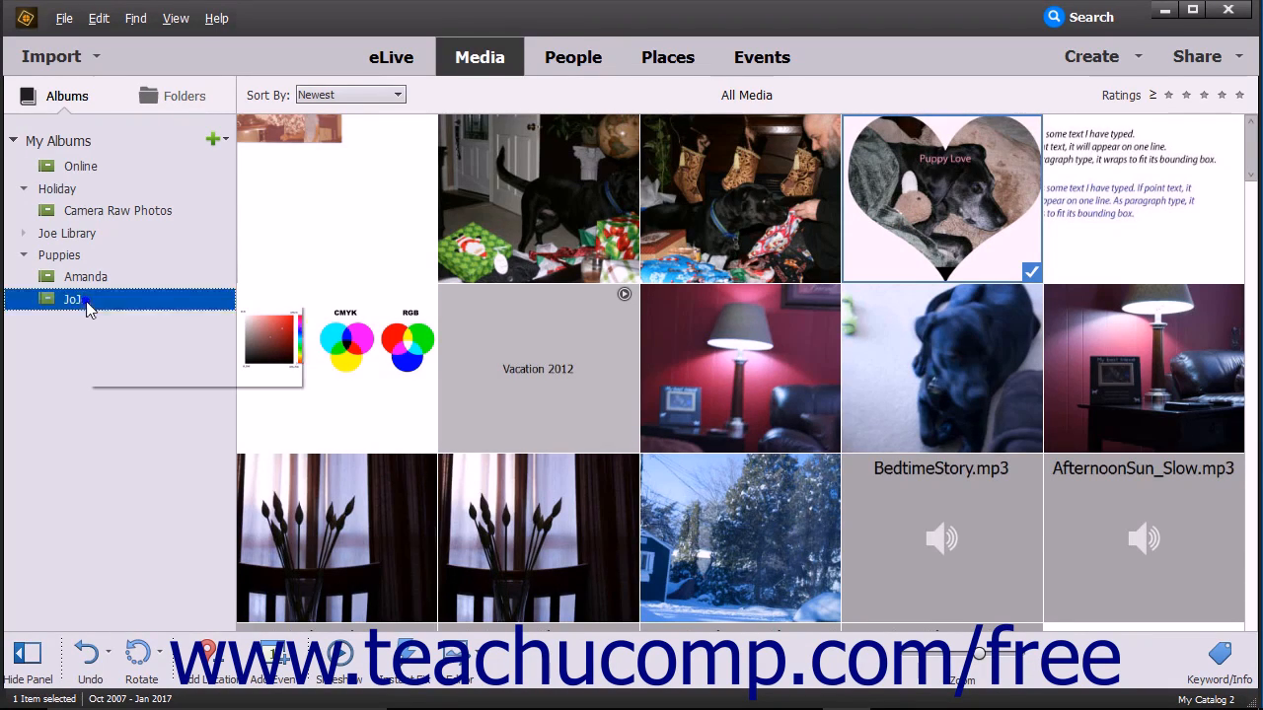
{"action": "right_click", "coordinate": [85, 300]}
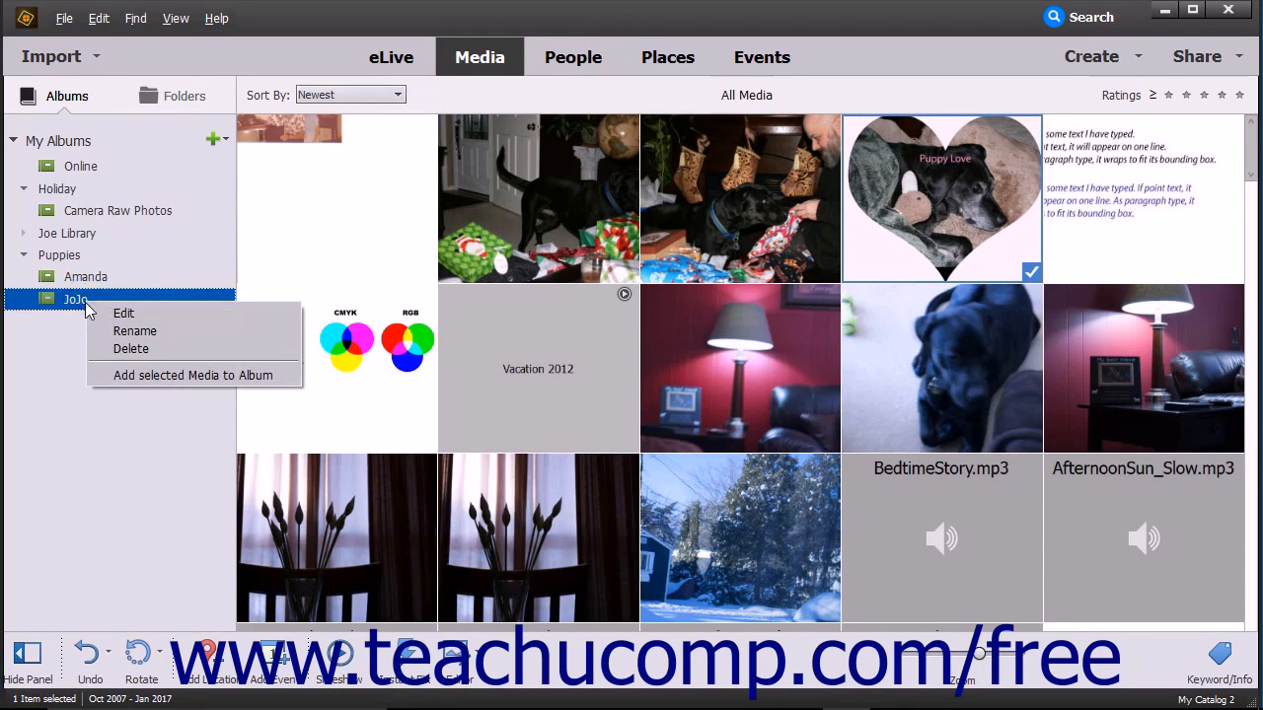
{"action": "left_click", "coordinate": [147, 377]}
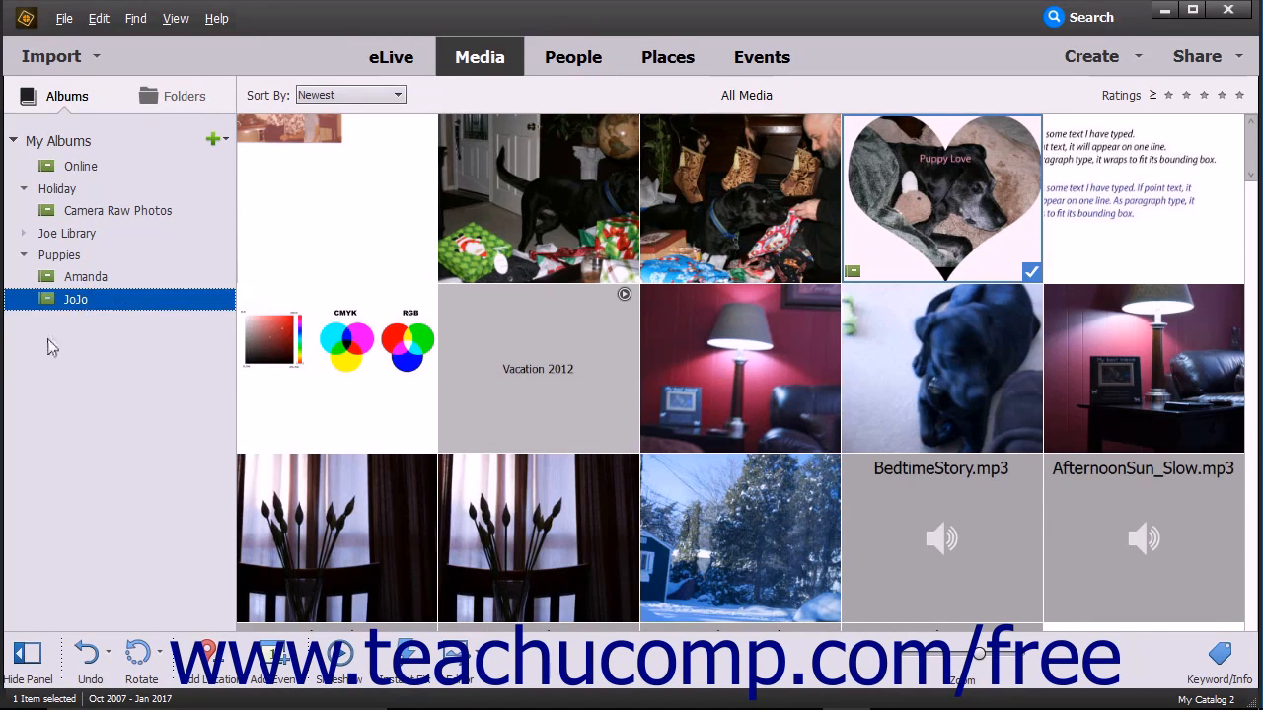
{"action": "left_click", "coordinate": [79, 303]}
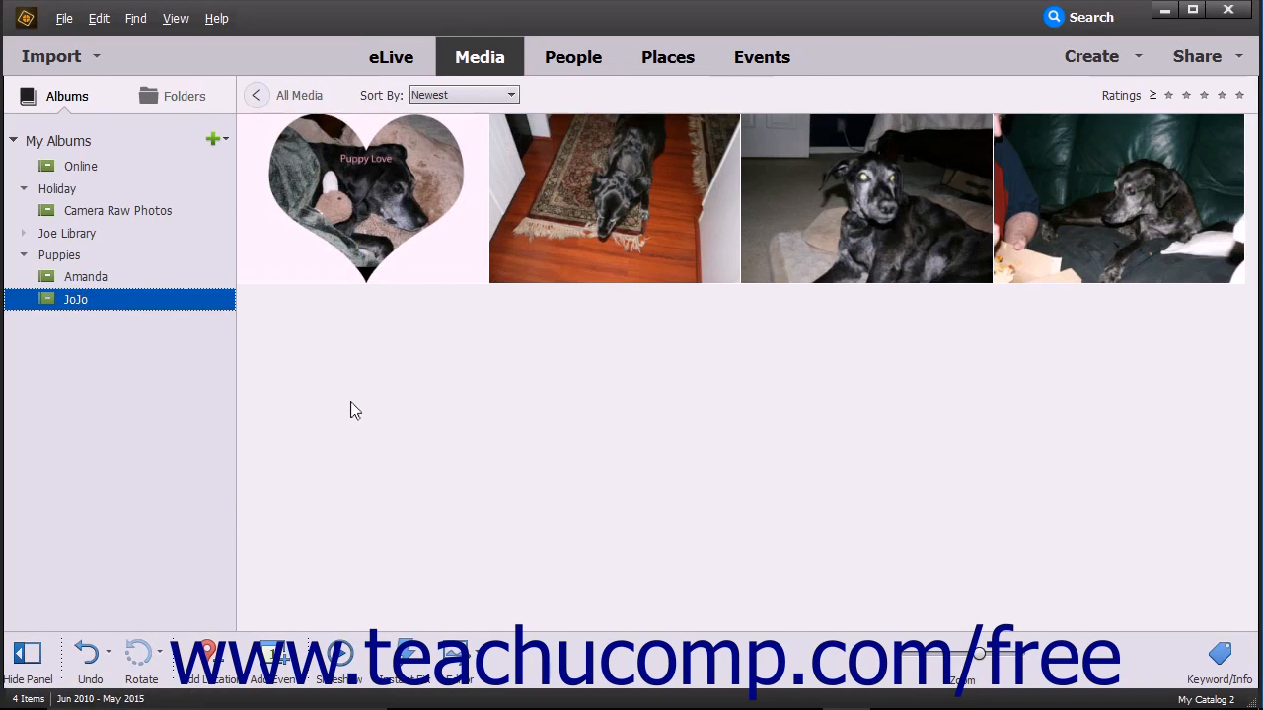